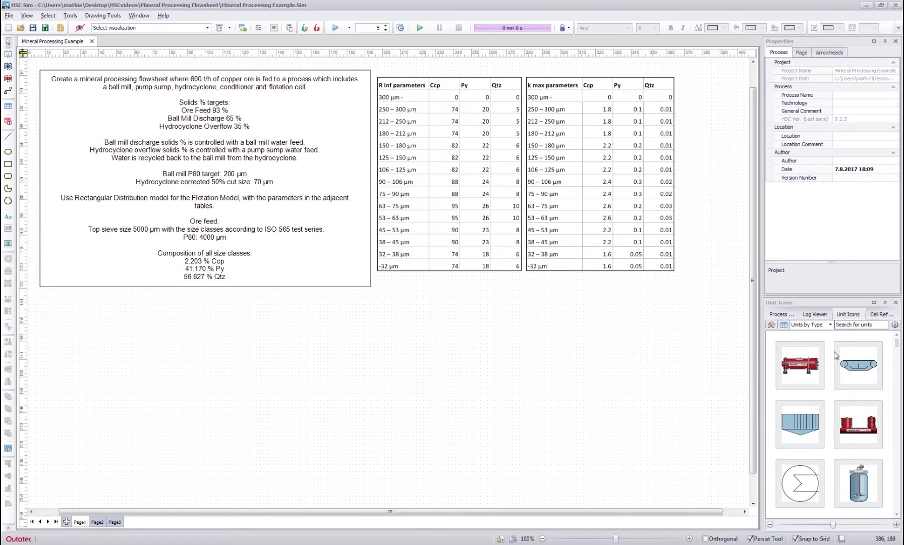
- Find a ball mill in the unit icons and place it below the task description on the flowsheet
left_click(878, 325)
type("ball")
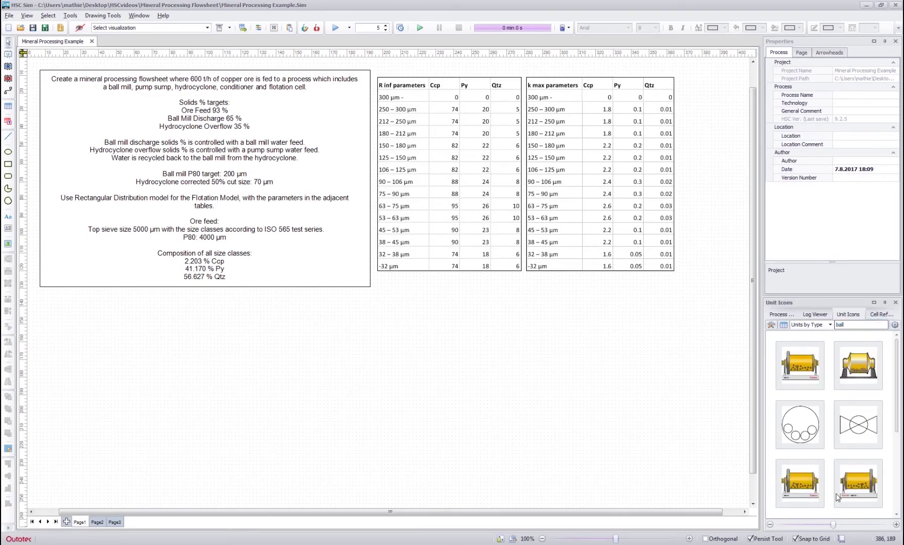
left_click_drag(857, 483, 159, 354)
left_click(151, 349)
left_click(420, 364)
- Find a sump in the unit icons and place it below and just past the ball mill
left_click(850, 328)
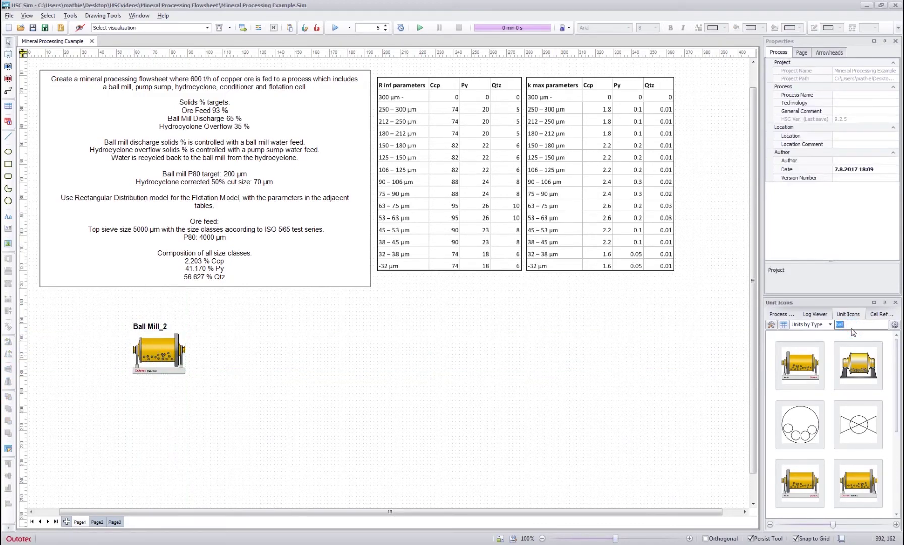
type("sump")
left_click_drag(805, 484, 287, 429)
left_click_drag(251, 397, 233, 399)
left_click(494, 389)
- Find the hydrocyclone in the unit icons and place it to the right of the sump, level with the ball mill
left_click(865, 325)
type("hydro")
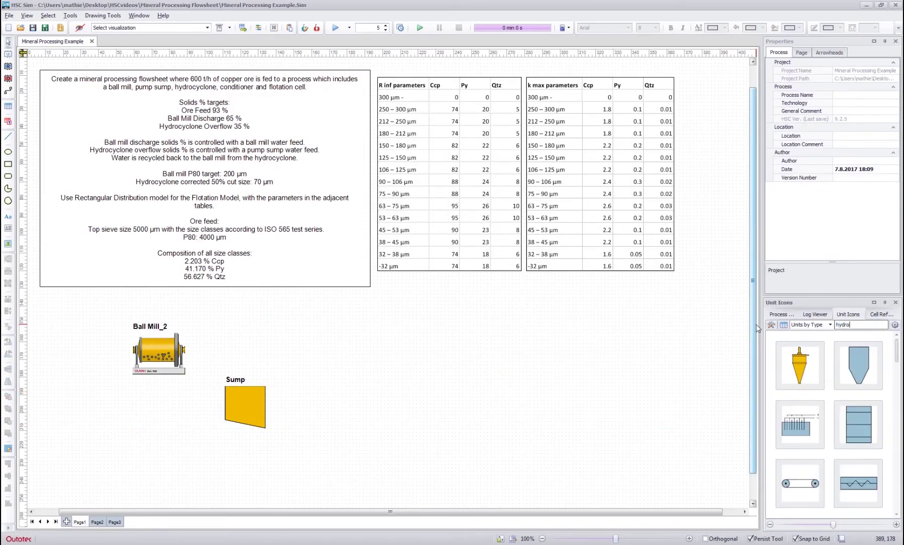
left_click_drag(792, 362, 317, 361)
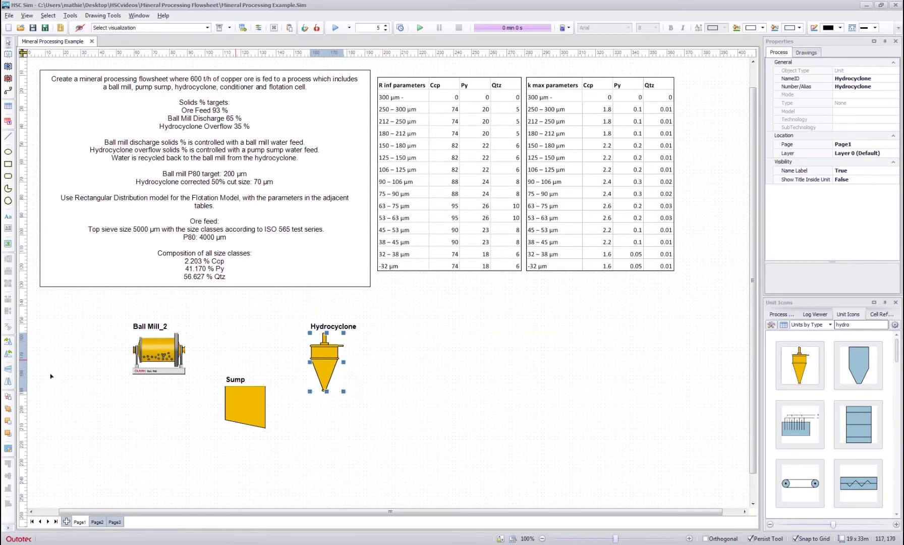
left_click(388, 357)
- Find the Outotec OKTOP conditioner in the unit icons and place it to the right of the hydrocyclone
left_click_drag(862, 324, 838, 324)
key("BackSpace")
type("condition")
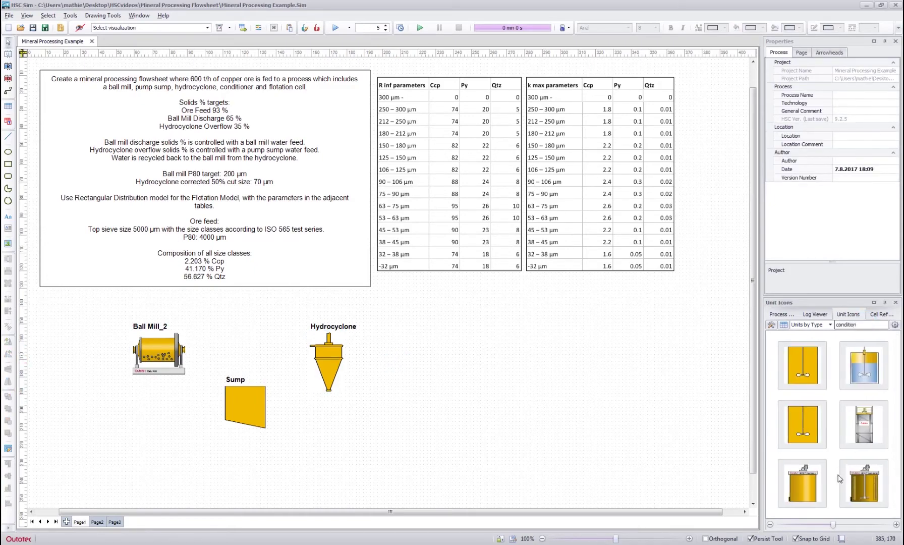
left_click_drag(857, 484, 467, 369)
left_click_drag(437, 339, 443, 335)
left_click(637, 359)
- Search the unit icons for "tc" and place a TC-10 flotation cell to the right of the conditioner
double_click(860, 324)
type("tank")
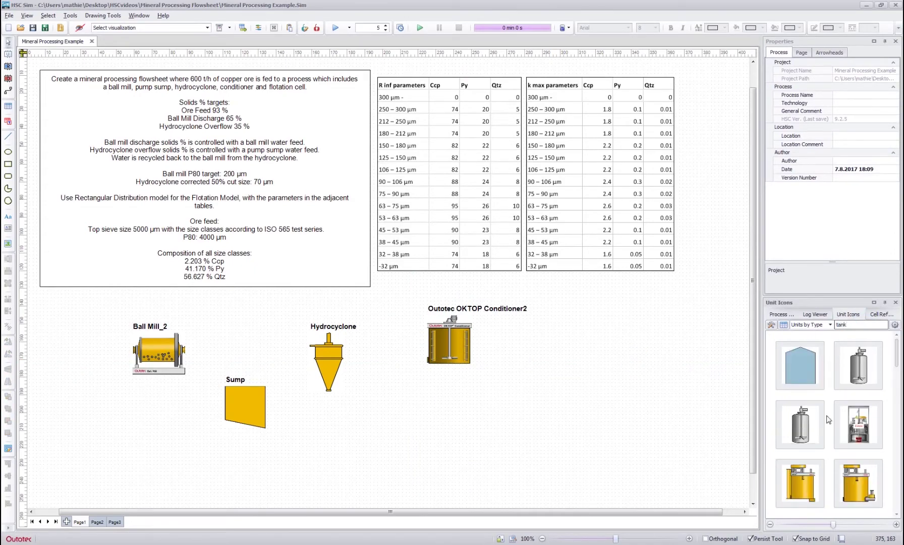
mouse_move(894, 347)
left_mouse_down()
mouse_move(893, 375)
mouse_move(889, 337)
left_mouse_up()
double_click(863, 324)
type("tc")
left_click_drag(807, 483, 527, 306)
left_click_drag(554, 346, 579, 312)
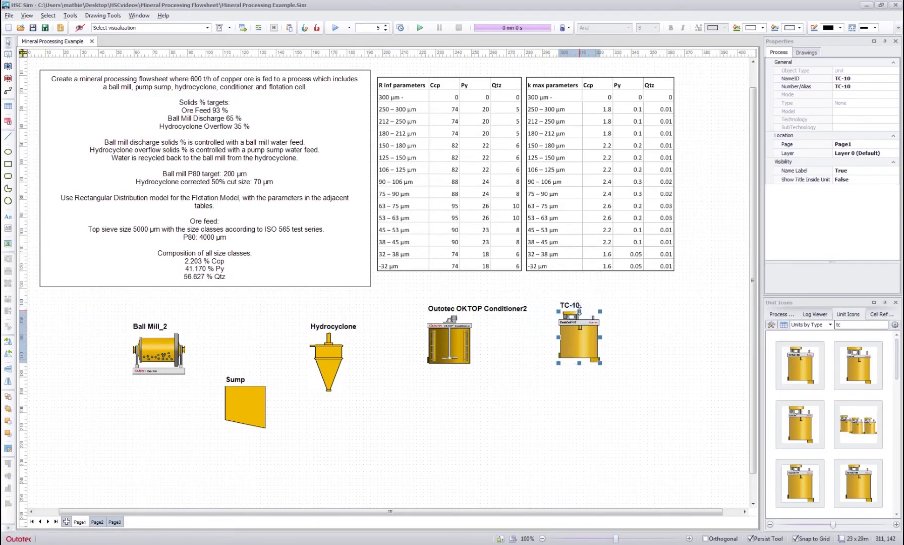
- Enlarge the conditioner icon to about 25 × 33 mm and the TC-10 icon to about 23 × 30 mm
left_click(456, 333)
left_click_drag(448, 316, 449, 305)
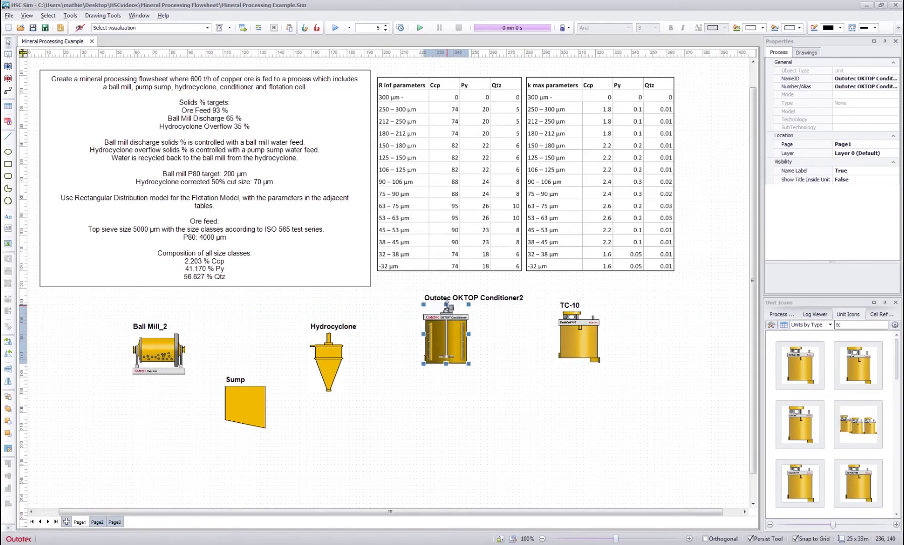
left_click(575, 343)
left_click_drag(579, 363, 579, 368)
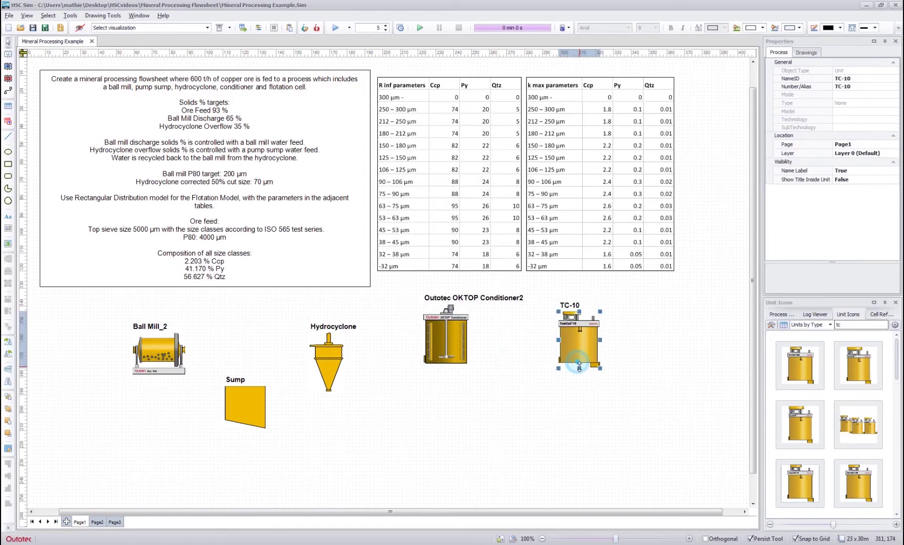
left_click(547, 399)
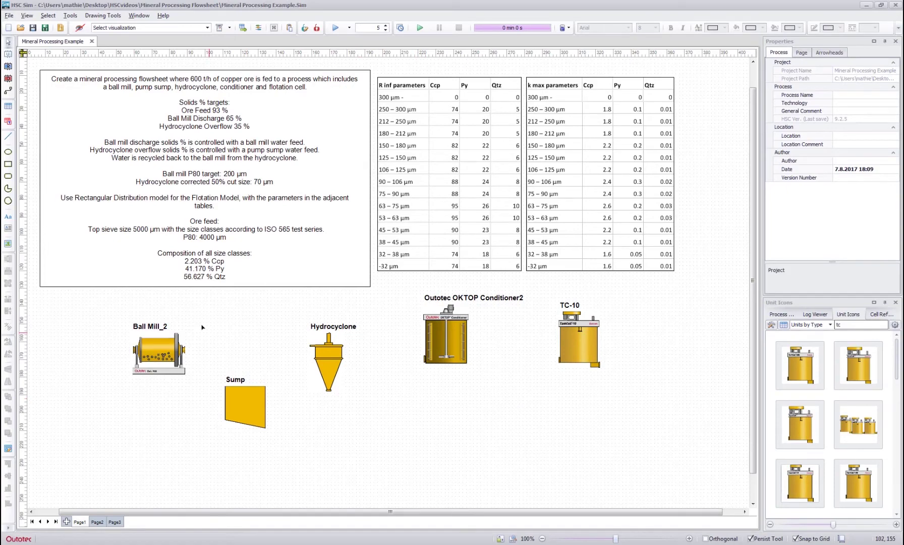
- Draw two inlet streams into the ball mill, from its left and from above, and a discharge stream from the mill to the sump
left_click(8, 91)
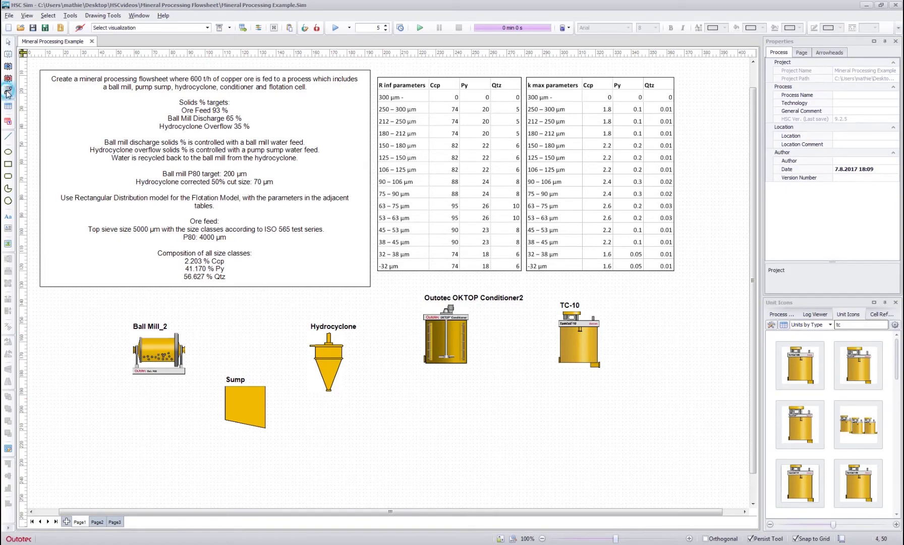
left_click(73, 349)
left_click(129, 350)
left_click(177, 297)
mouse_move(176, 330)
left_mouse_down()
mouse_move(245, 350)
mouse_move(249, 383)
left_mouse_up()
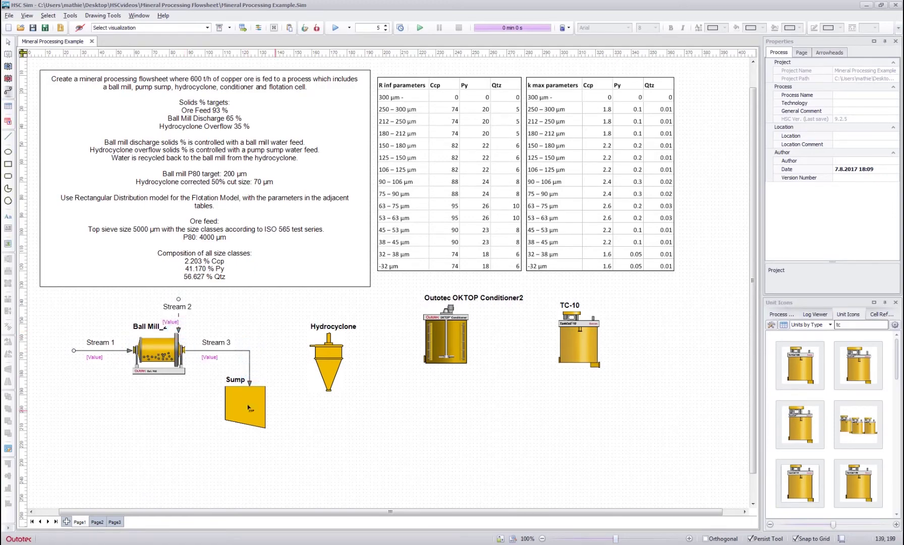
- Draw a feed stream into the sump and a stream from the sump to the hydrocyclone inlet, straightening its bend
left_click_drag(168, 414, 304, 344)
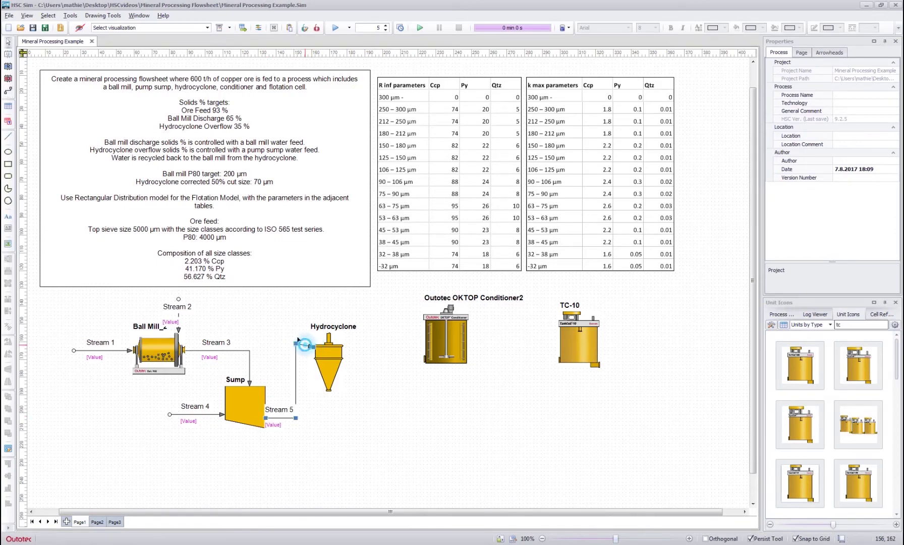
left_click(296, 352)
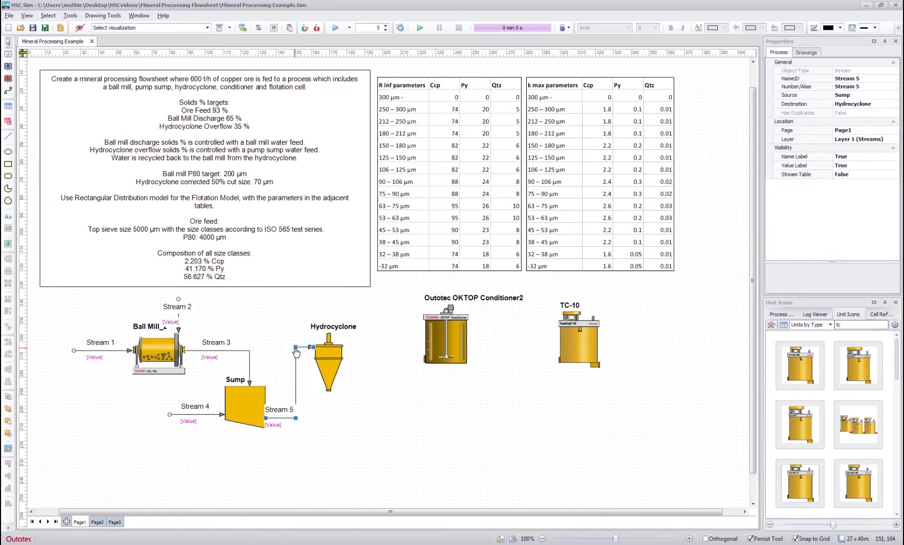
left_click(280, 330)
- Draw the hydrocyclone's overflow stream to the conditioner and its underflow stream back around to the ball mill inlet
left_click(9, 89)
mouse_move(328, 333)
left_mouse_down()
mouse_move(327, 313)
mouse_move(420, 314)
left_mouse_up()
left_click_drag(327, 390, 113, 473)
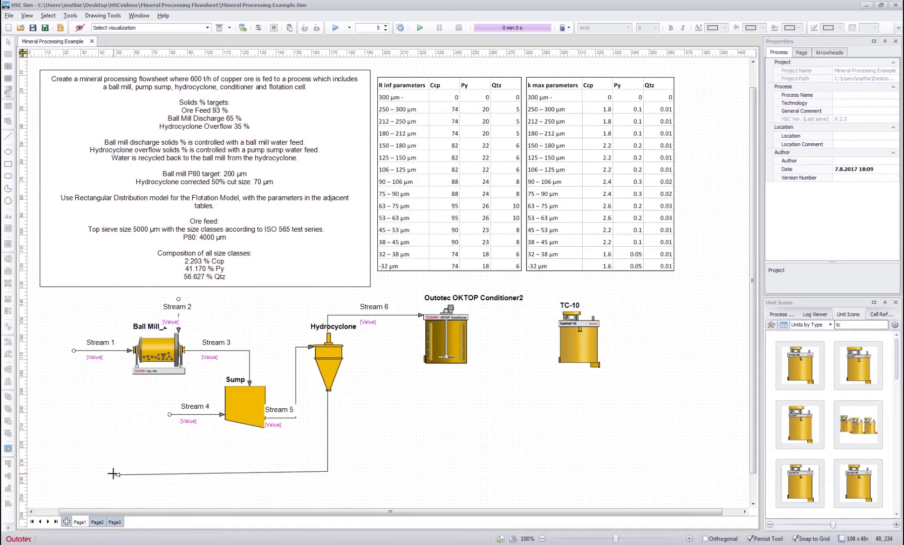
left_click(100, 469)
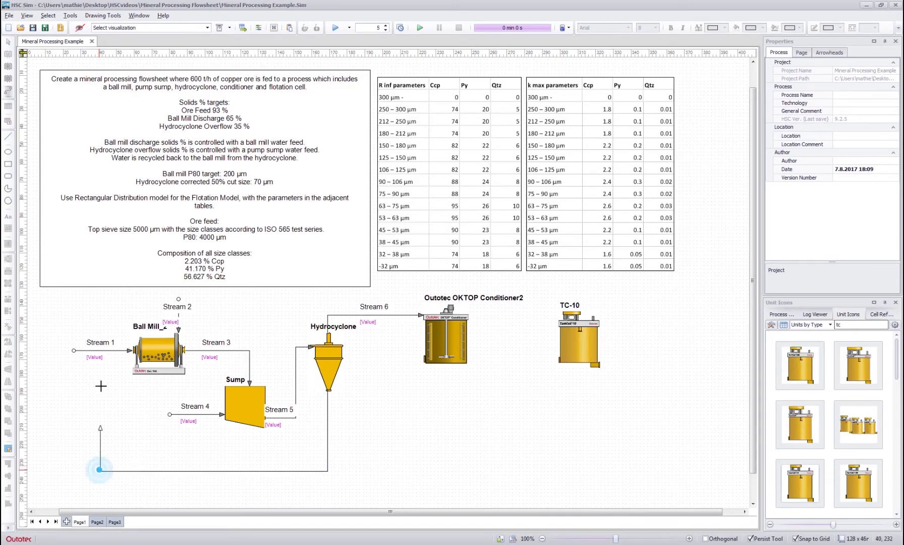
left_click(100, 369)
left_click(128, 368)
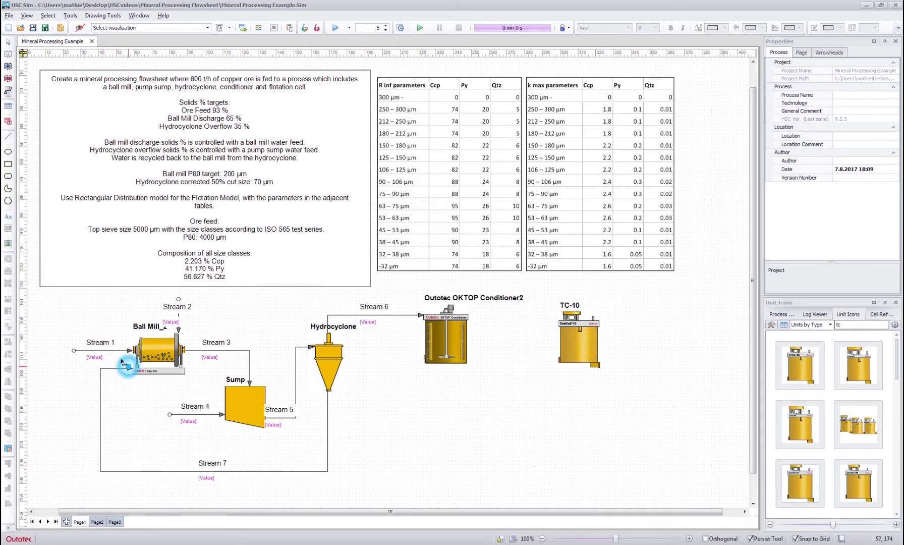
- Connect the conditioner to the TC-10 cell with a stream and draw two outlet streams from the cell, one sideways and one downward
left_click(462, 337)
left_click(557, 340)
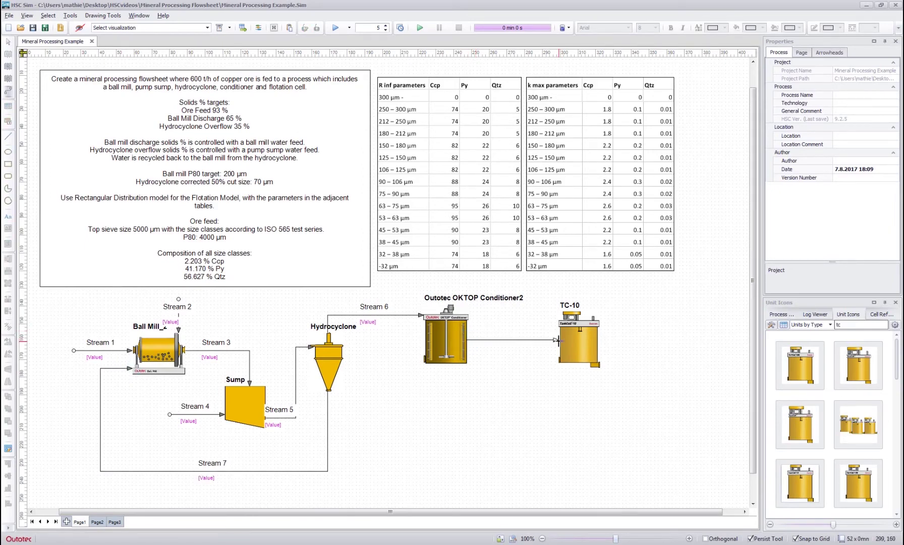
left_click(599, 364)
left_click(671, 364)
left_click(579, 331)
left_click(578, 405)
left_click(579, 405)
left_click_drag(579, 406, 579, 448)
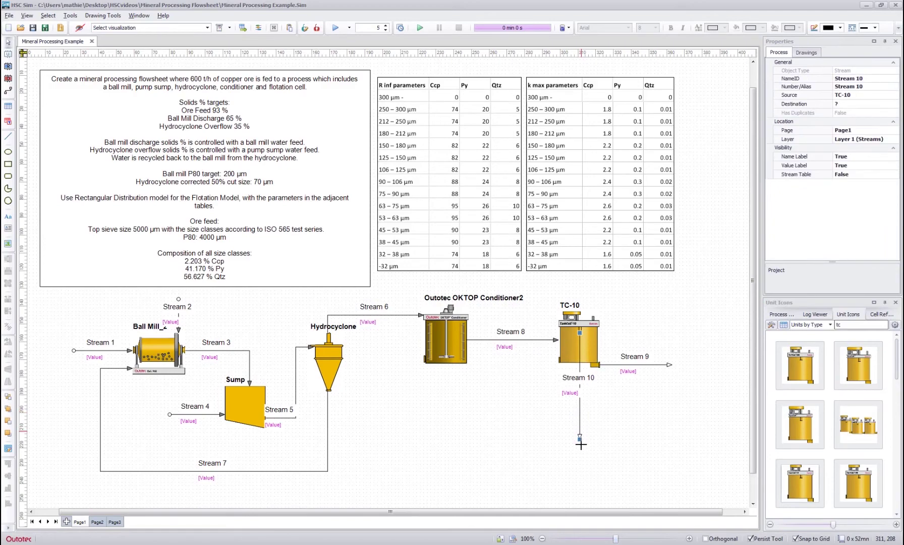
left_click(500, 397)
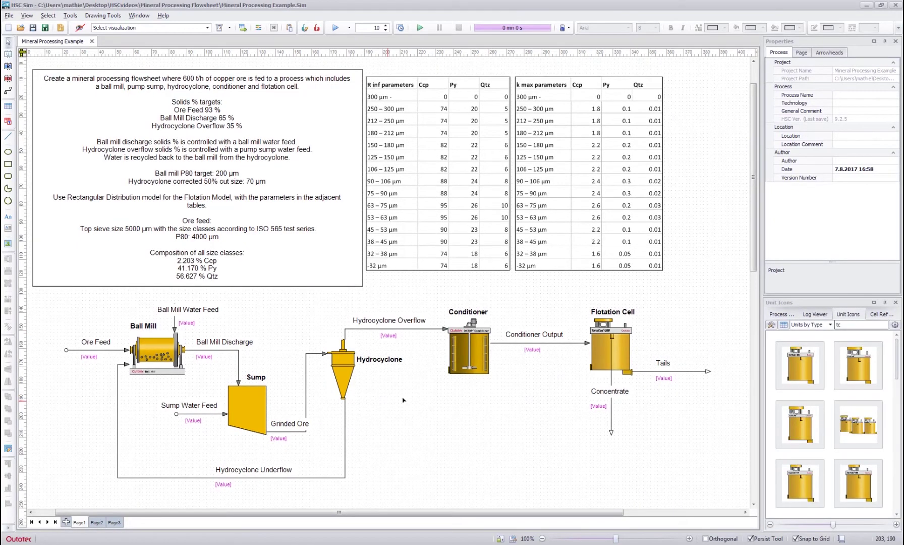
left_click(163, 348)
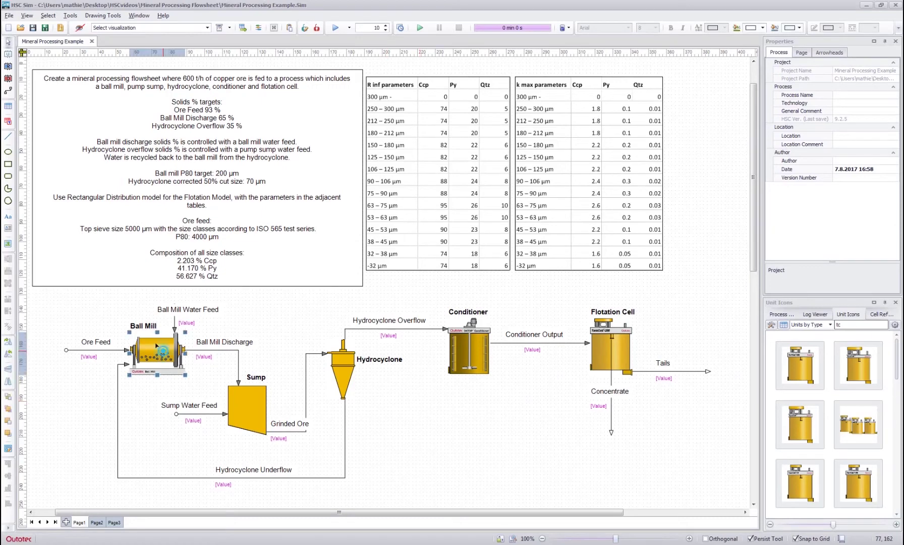
left_click(246, 402)
left_click(341, 372)
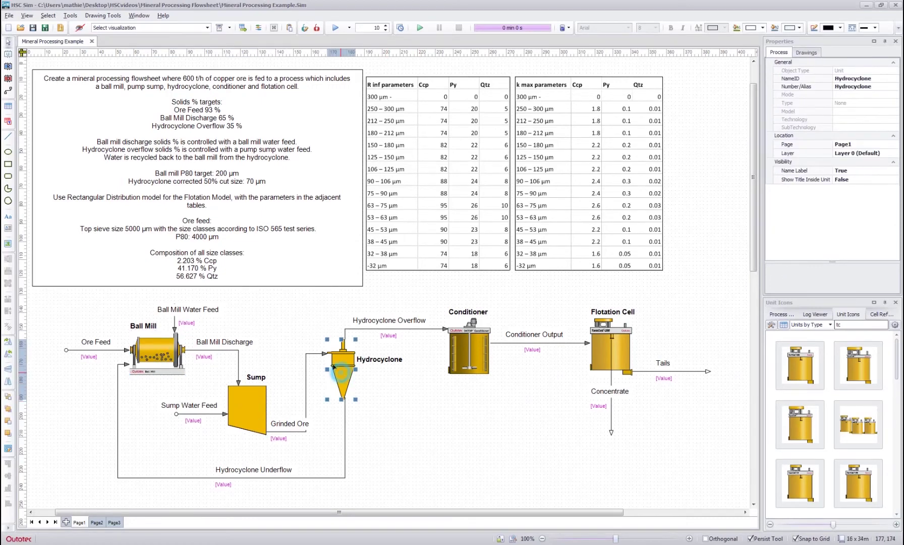
left_click(468, 353)
left_click(610, 350)
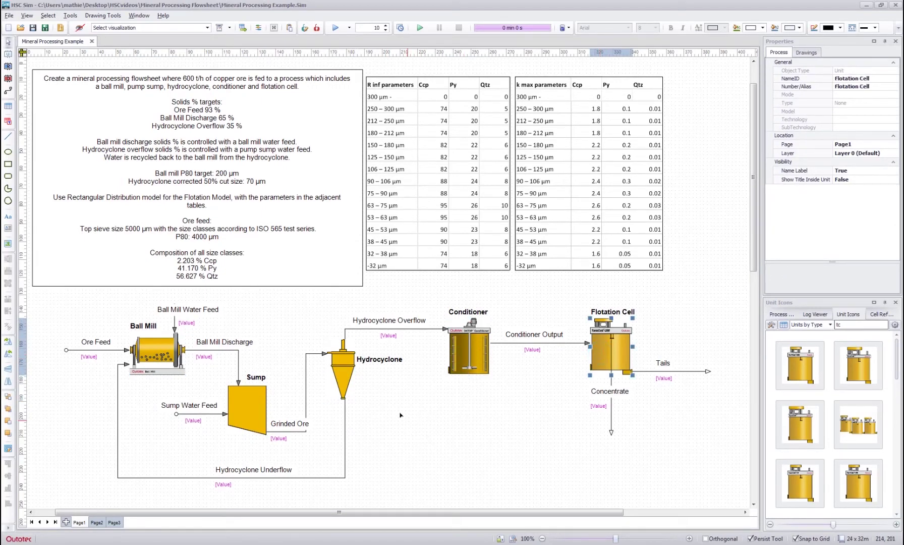
- Open the unit model selection for the Ball Mill and assign it the Bond Ball Mill particles model
double_click(160, 353)
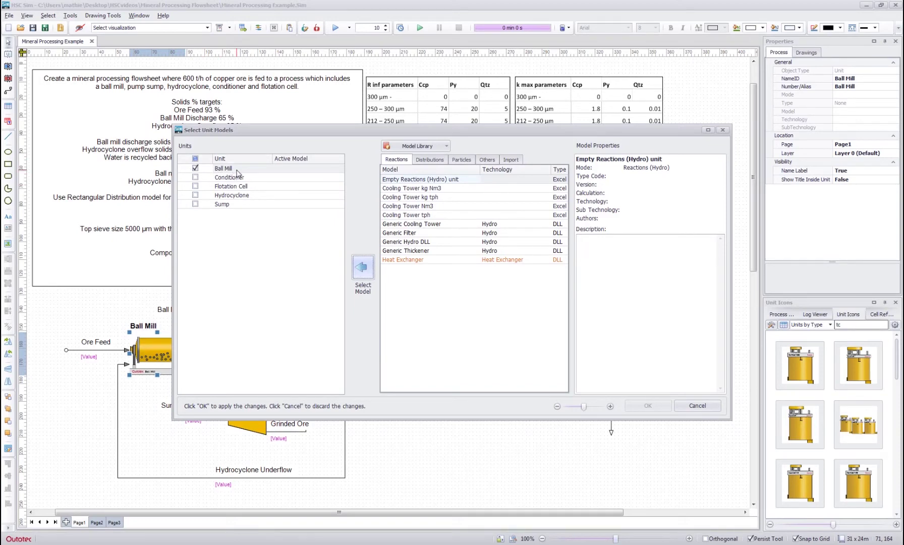
left_click(429, 160)
left_click(460, 160)
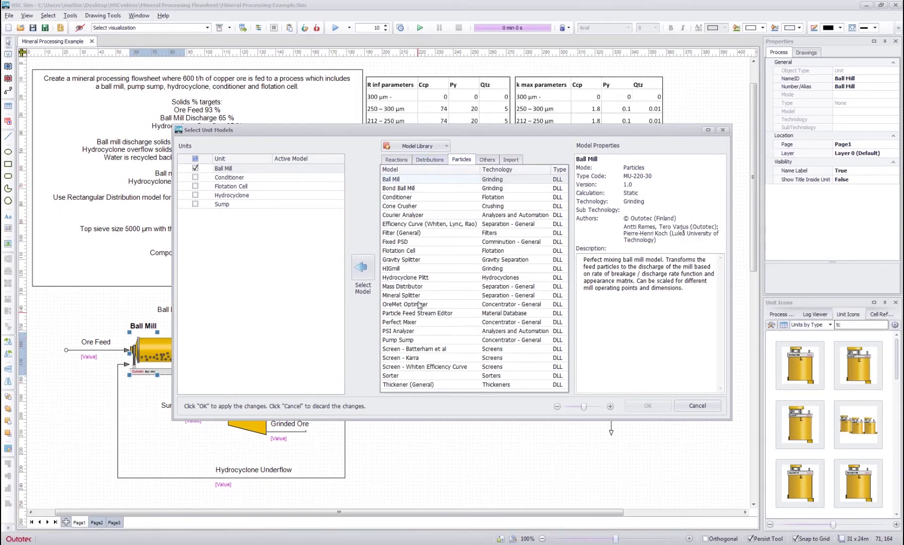
left_click(408, 189)
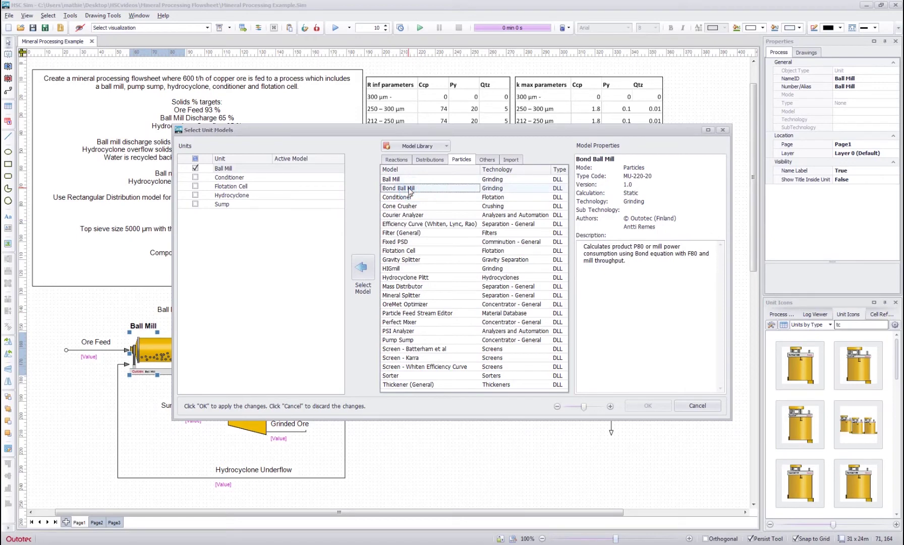
double_click(399, 188)
- Assign the Conditioner model to the Conditioner unit and the Flotation Cell model to the Flotation Cell unit
left_click(195, 176)
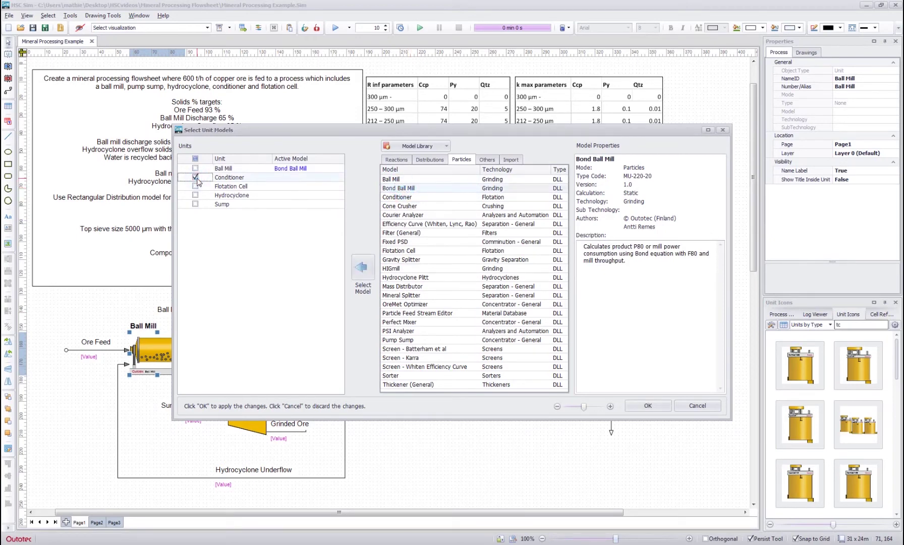
left_click(406, 196)
double_click(406, 196)
left_click(195, 186)
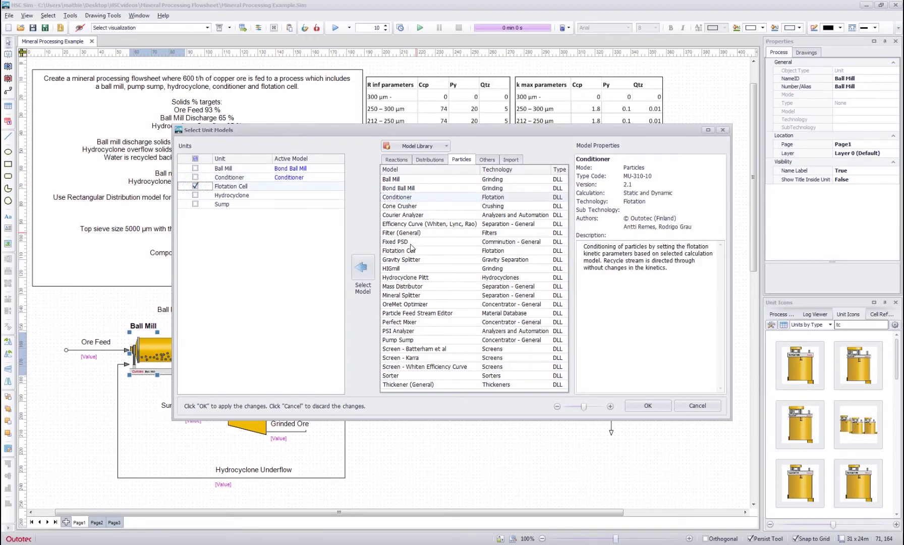
double_click(398, 250)
- Assign Efficiency Curve (Whiten, Lync, Rao) to the Hydrocyclone and Perfect Mixer to the Sump, and apply the model selections
left_click(195, 195)
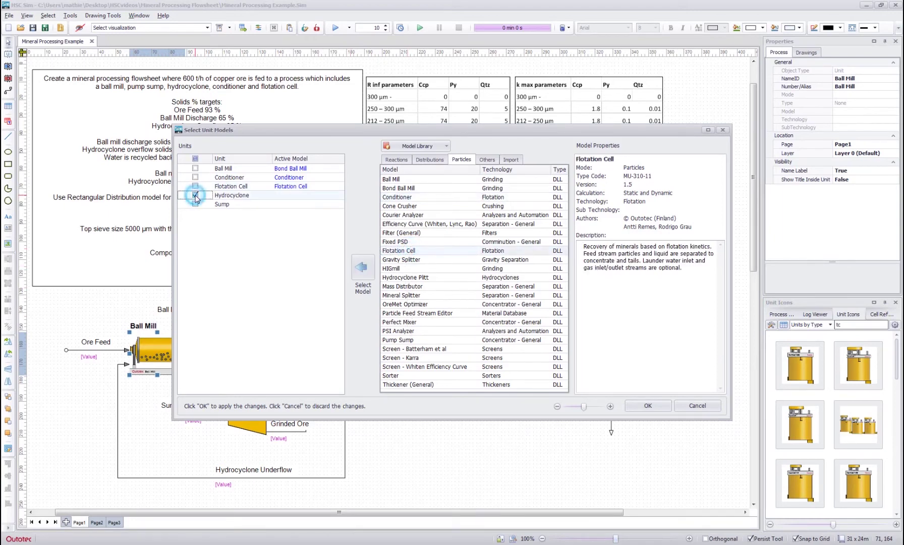
left_click(408, 224)
double_click(408, 224)
left_click(195, 204)
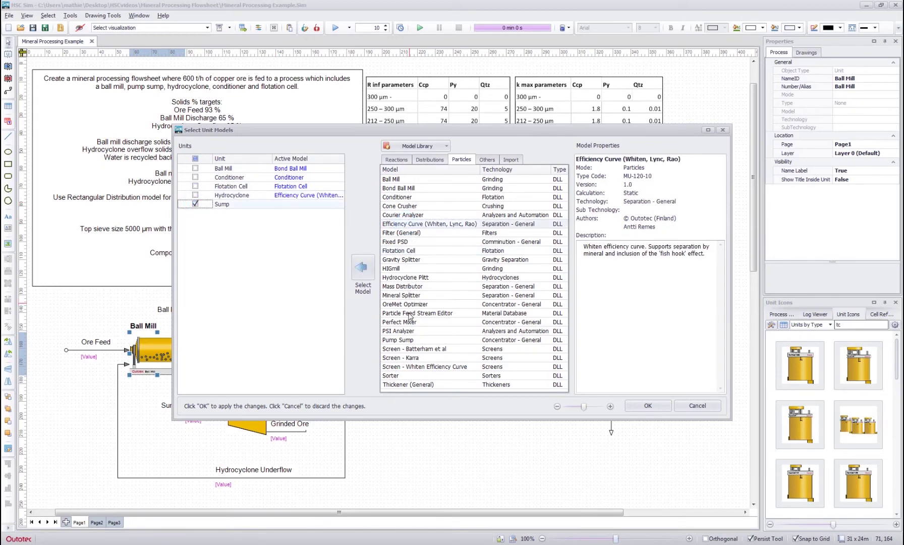
double_click(406, 322)
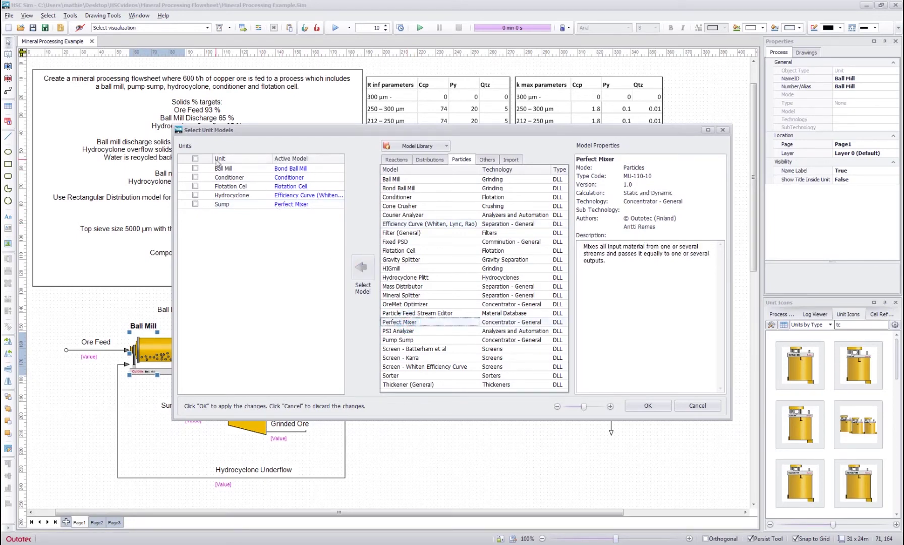
left_click(648, 405)
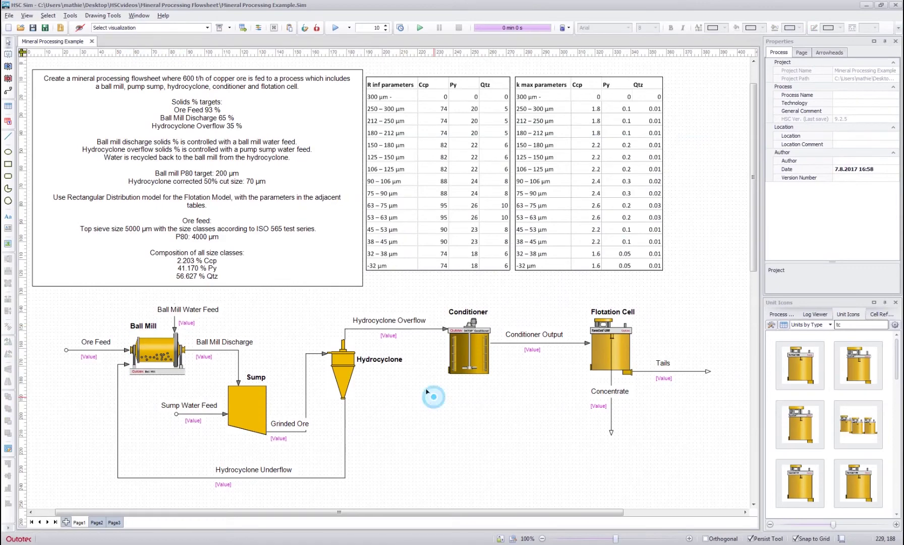
- Open the Ball Mill's unit editor, review its model parameters, input and output sheets, and close it
double_click(166, 352)
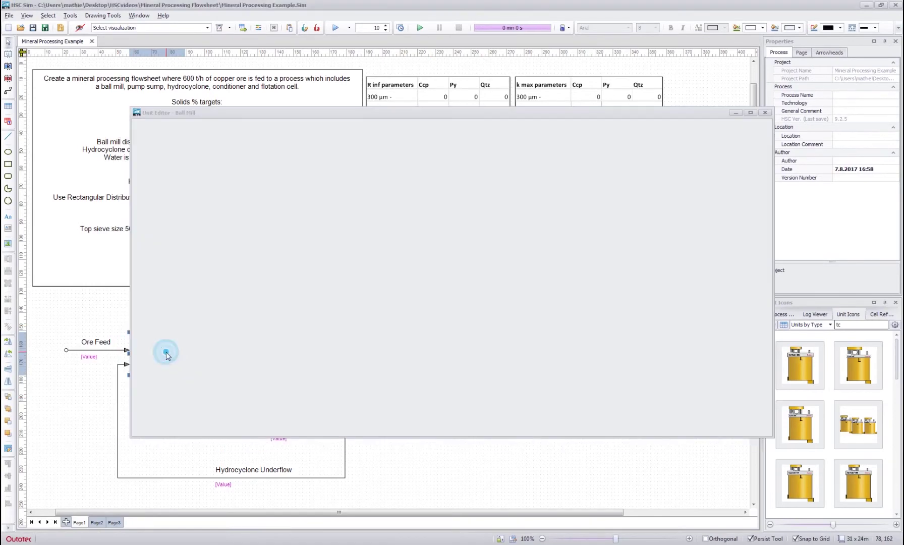
left_click(169, 256)
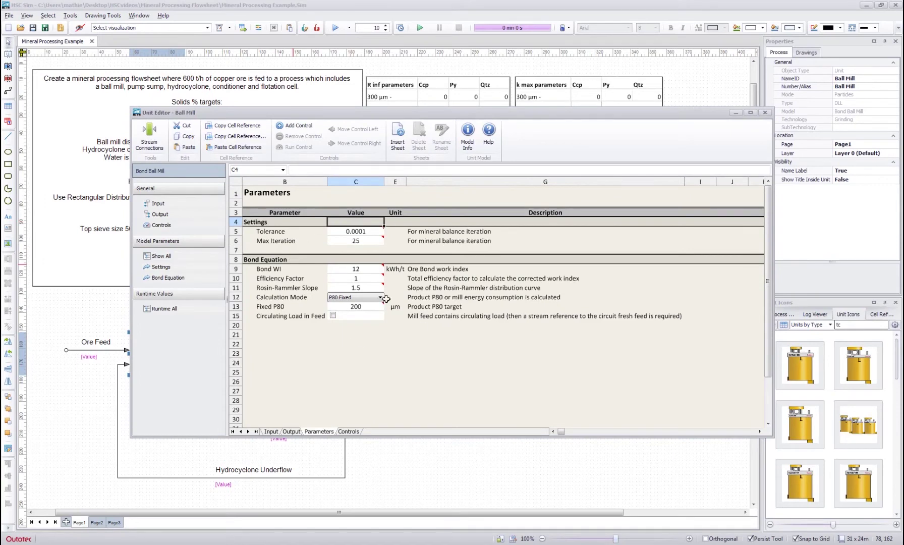
left_click(167, 203)
left_click(169, 212)
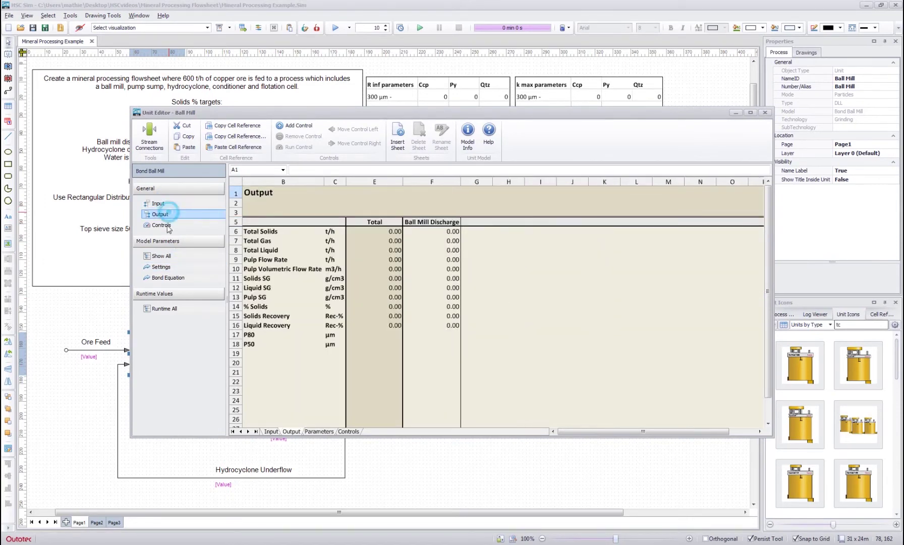
left_click(161, 256)
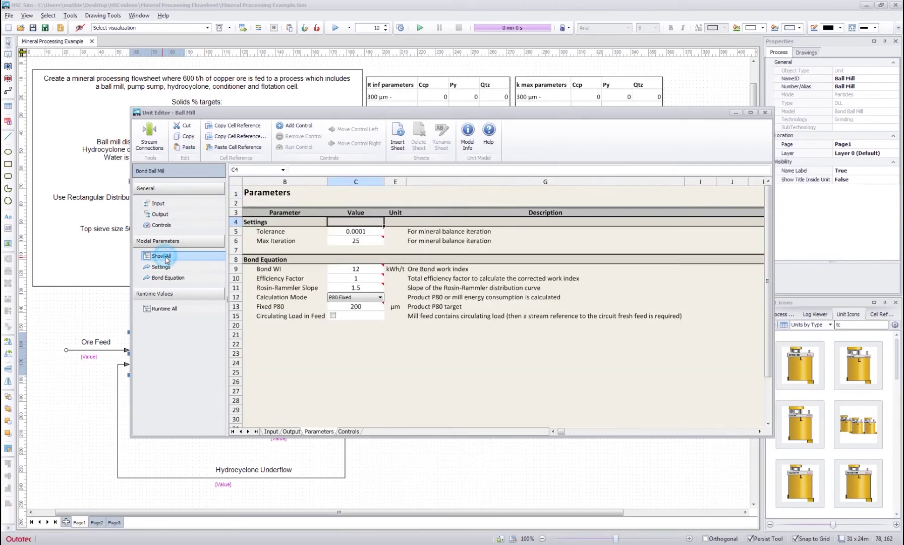
left_click(764, 112)
left_click(265, 310)
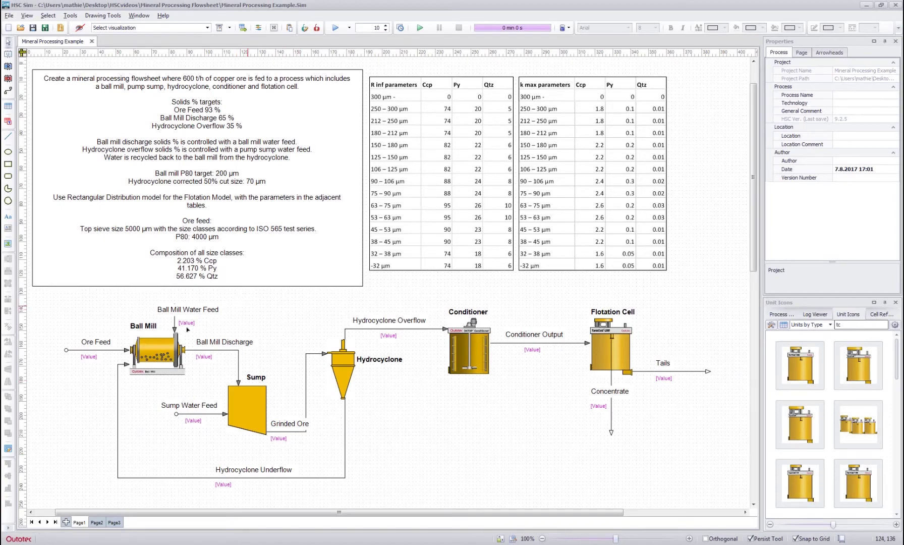
left_click(105, 345)
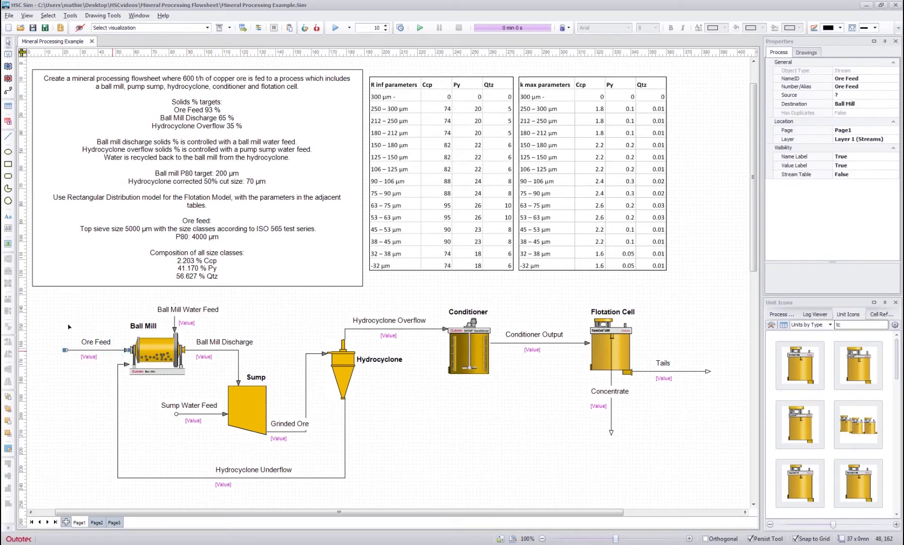
left_click(165, 346)
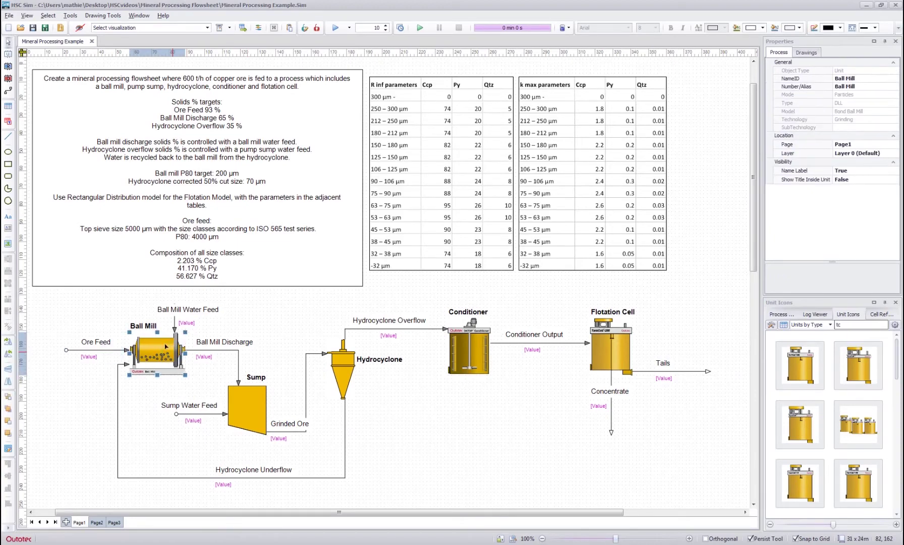
left_click(80, 311)
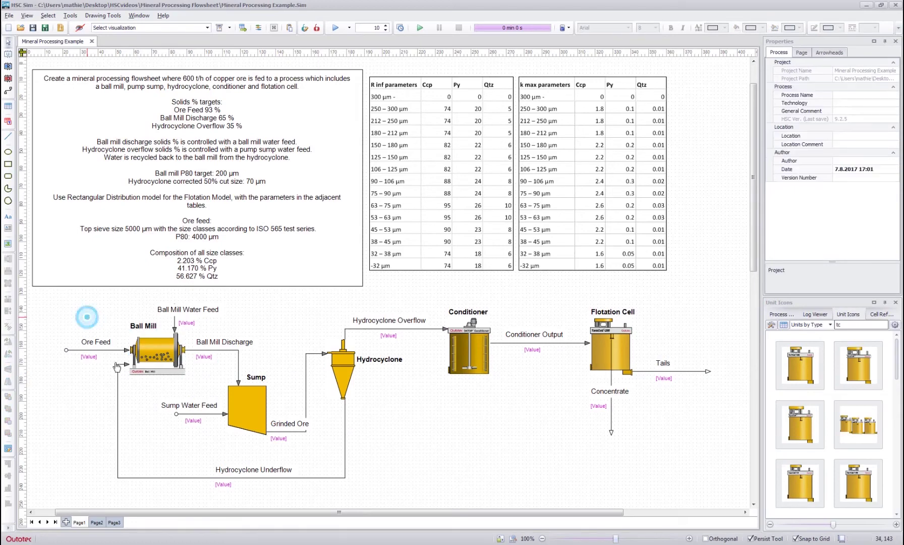
- Open the stream setup for the Ore Feed and look through its solids minerals and size classes before returning to the total flow rate
left_click(103, 348)
right_click(107, 352)
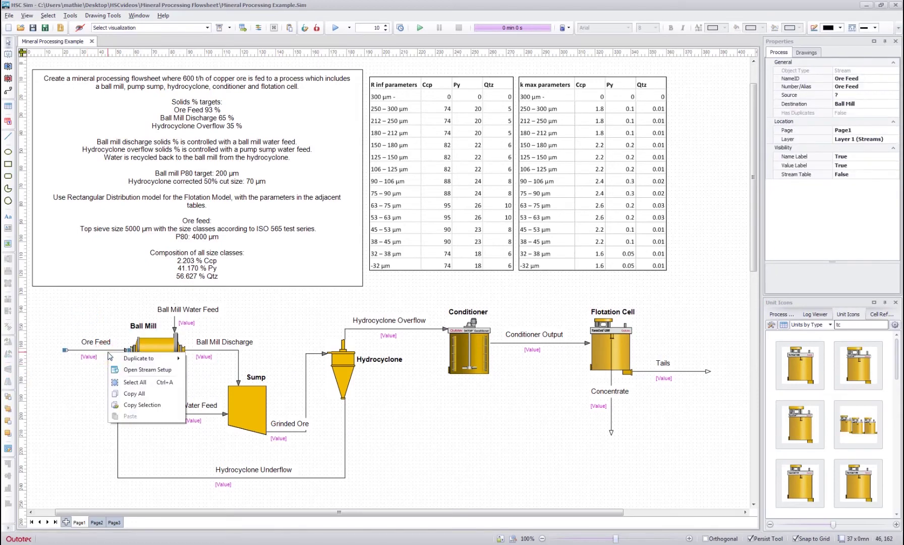
left_click(131, 372)
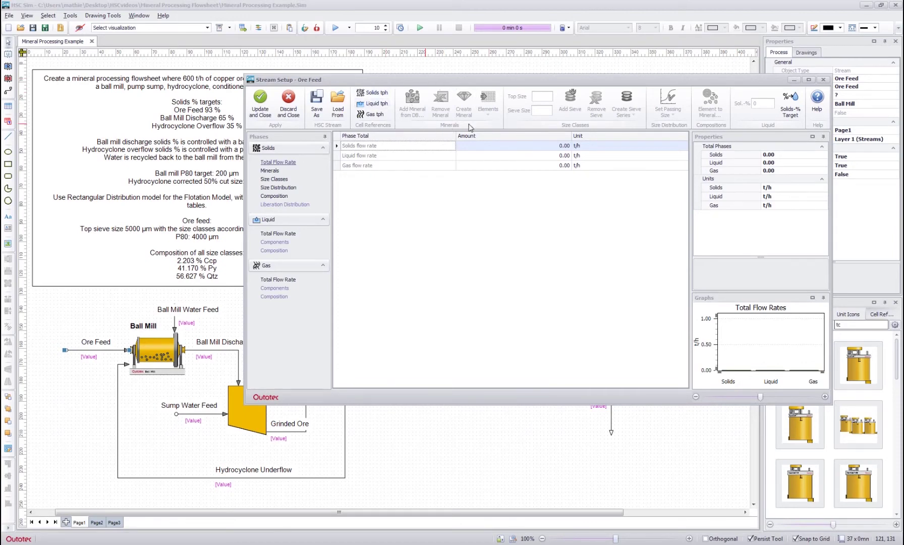
left_click(270, 171)
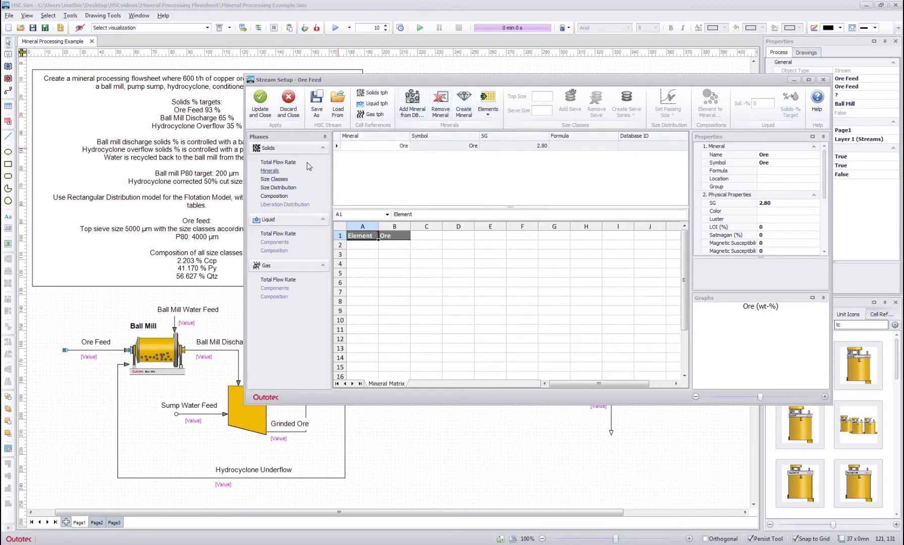
left_click(276, 179)
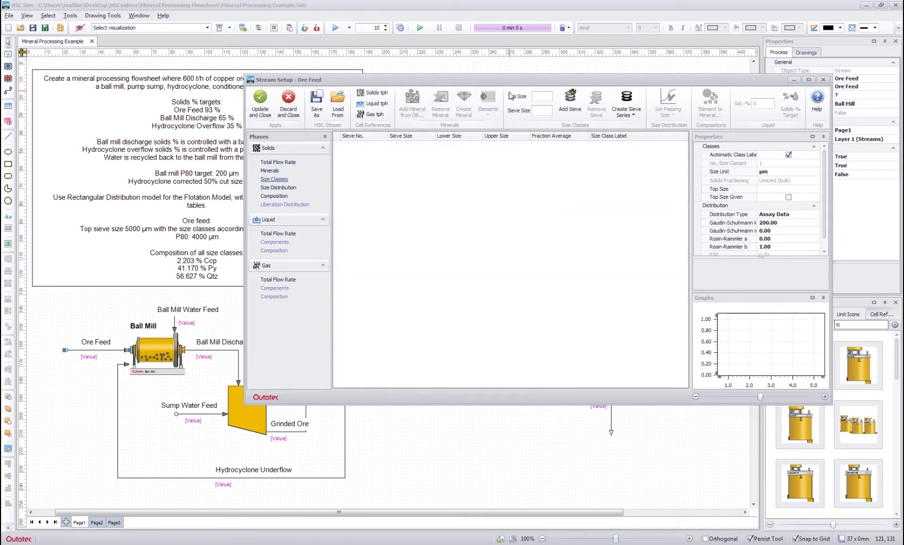
left_click(287, 163)
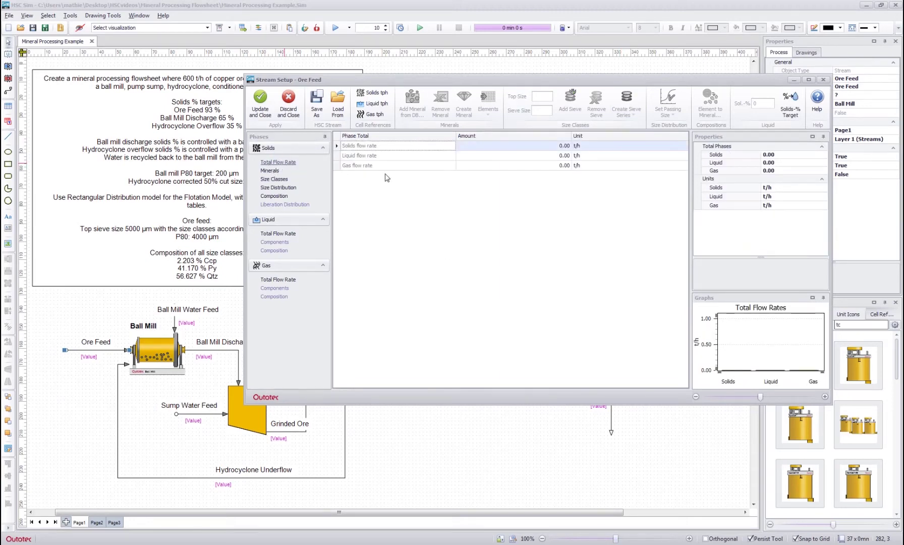
- Set the Ore Feed's solids flow rate to 600 t/h and its solids-% target to 93
left_click(551, 146)
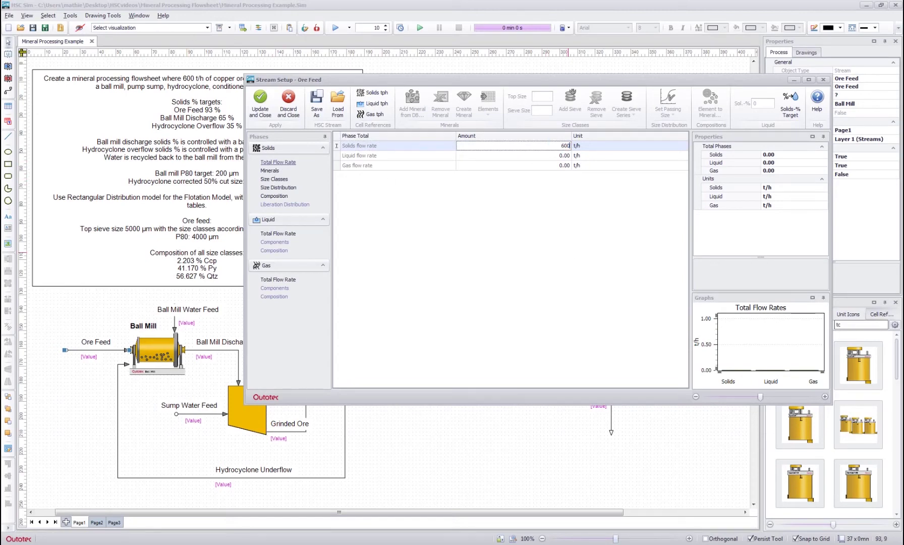
key("Return")
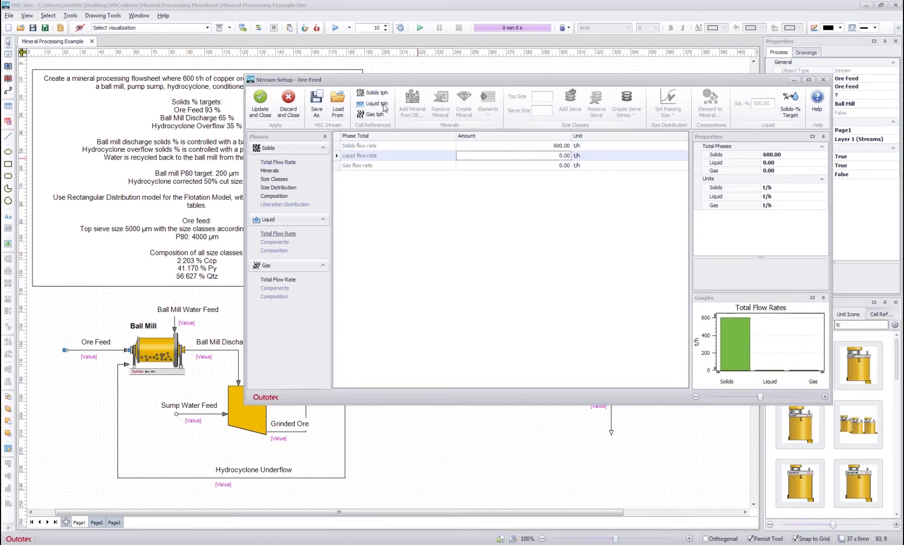
left_click_drag(396, 85, 426, 103)
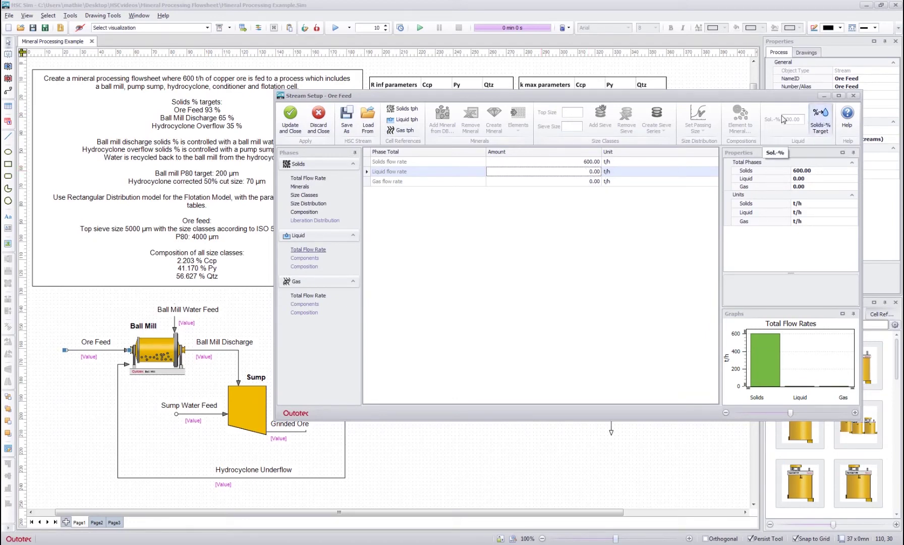
left_click(819, 125)
left_click(800, 120)
type("93")
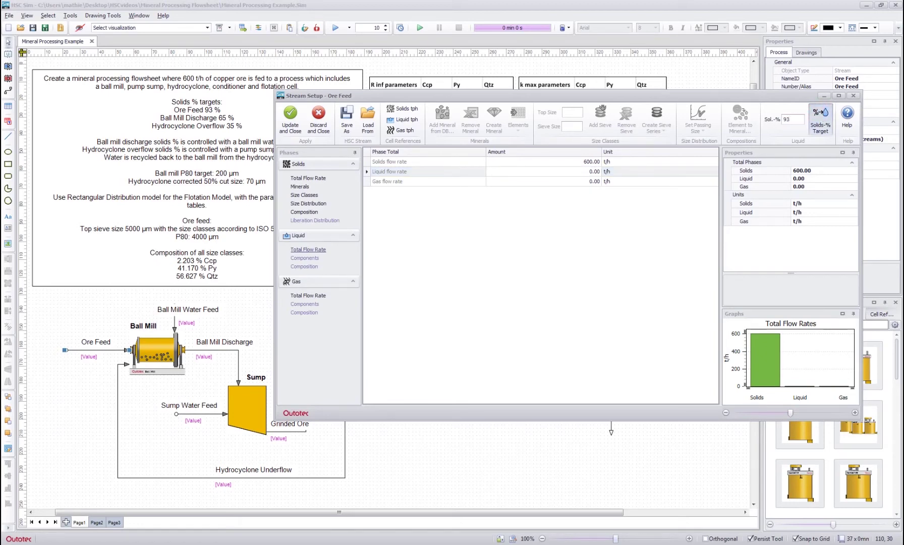
key("Return")
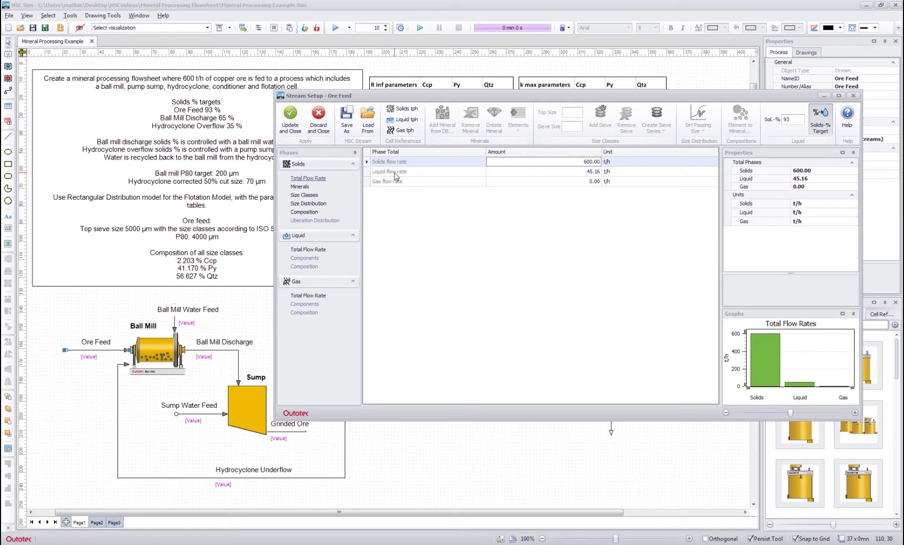
- Search the mineral database for symbol ccp and add the stoichiometric Chalcopyrite (CuFeS2) to the Ore Feed's selected minerals
left_click(301, 188)
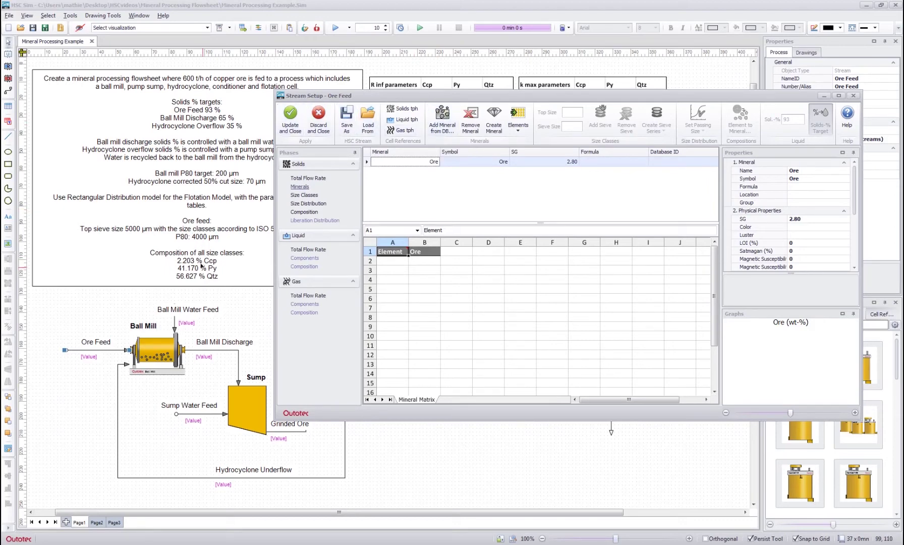
left_click(440, 127)
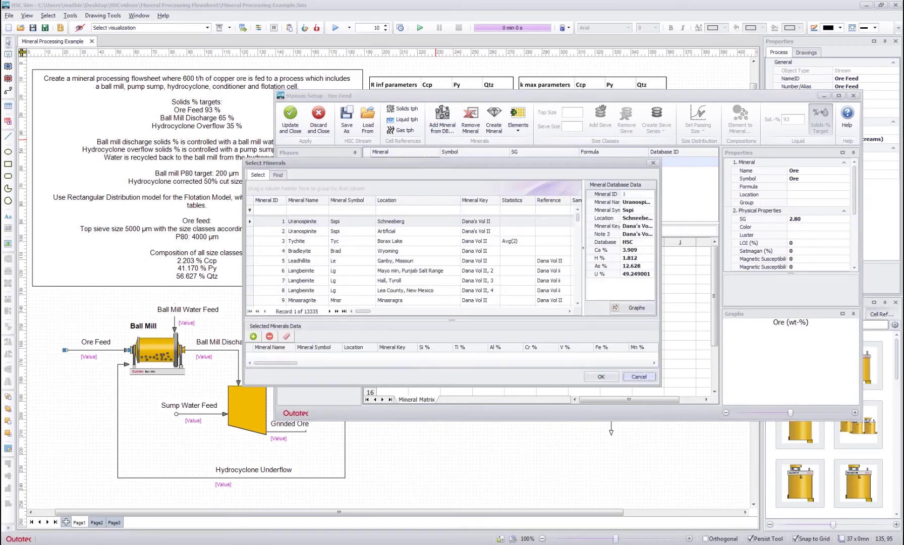
left_click(343, 209)
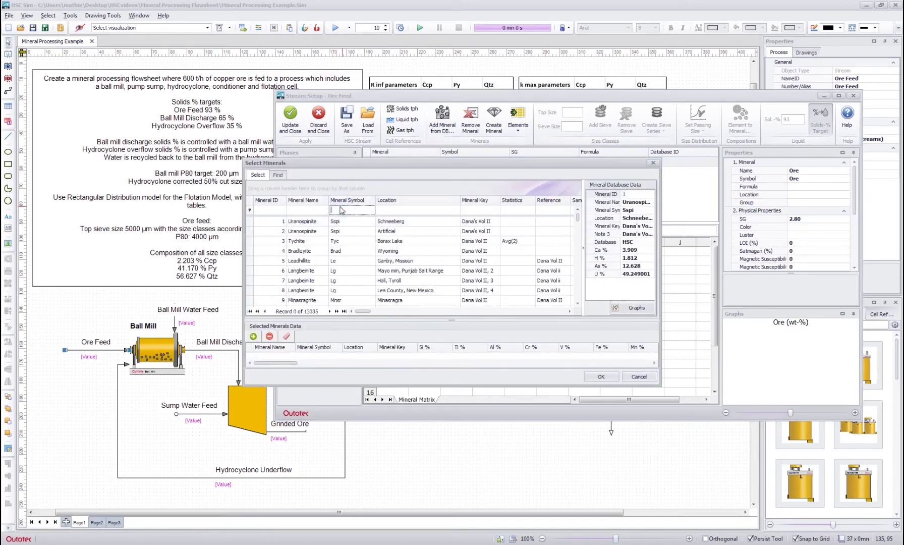
type("ccp")
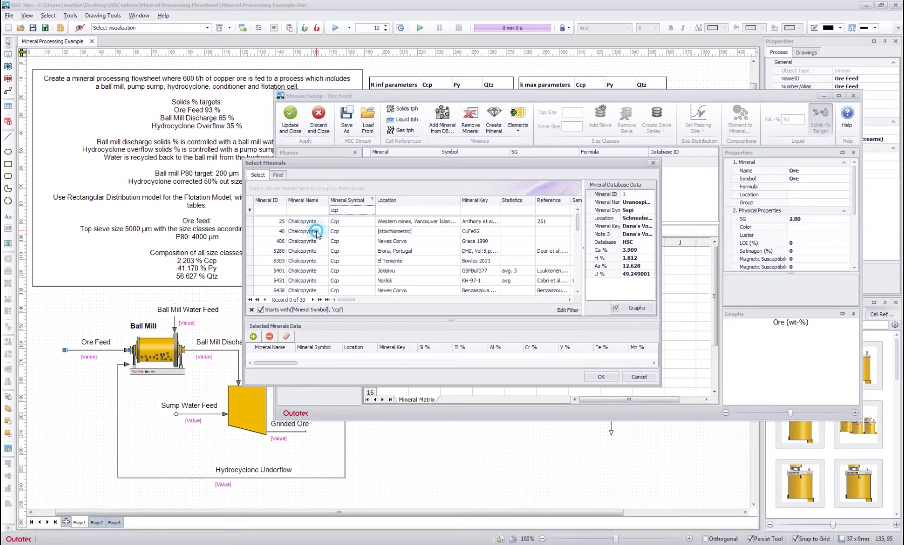
left_click(315, 232)
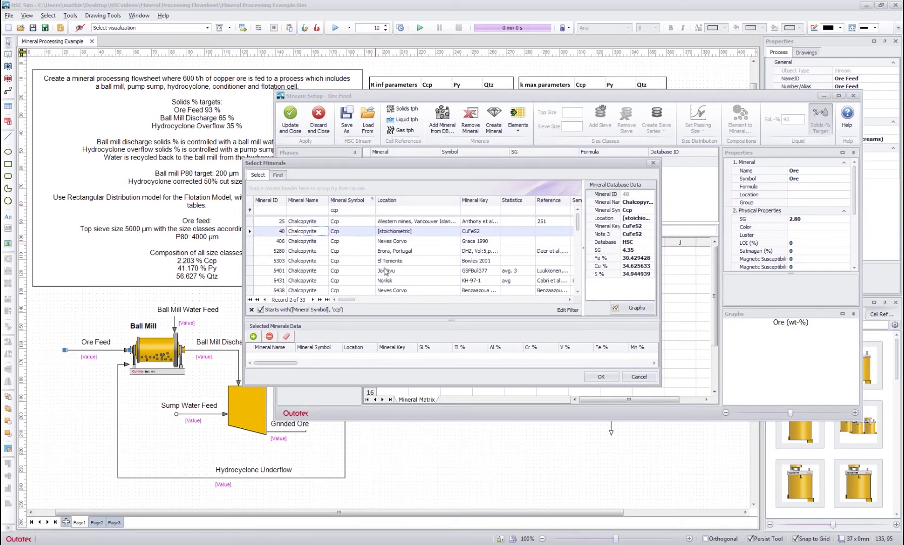
left_click(360, 241)
scroll(362, 244, "down", 1)
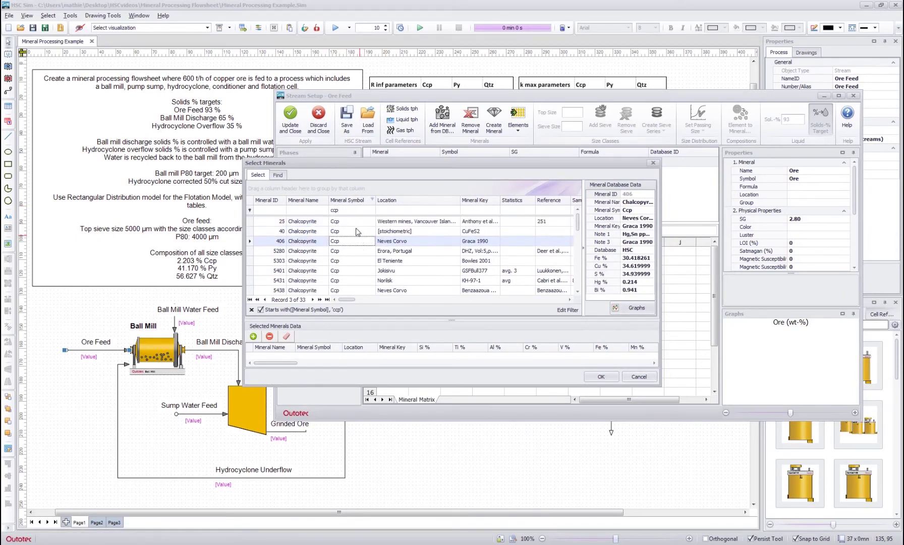
left_click(356, 231)
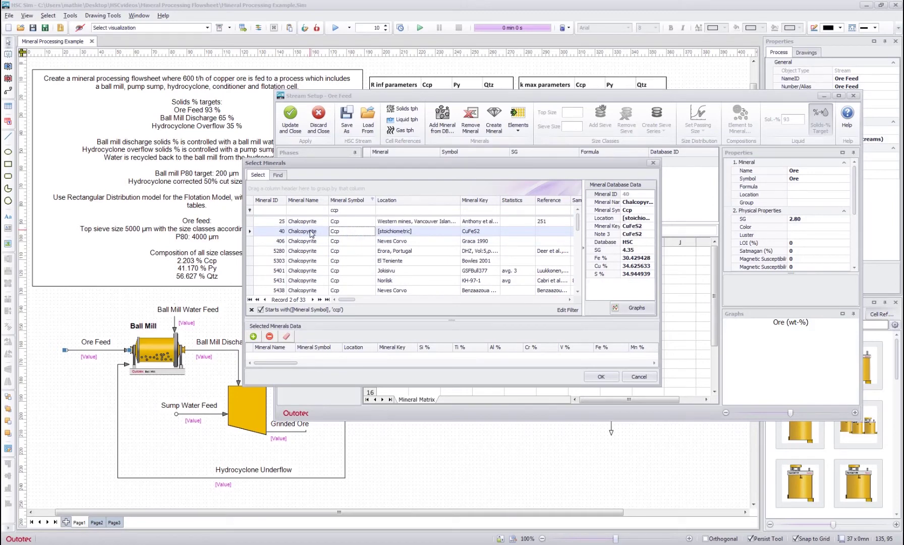
double_click(309, 231)
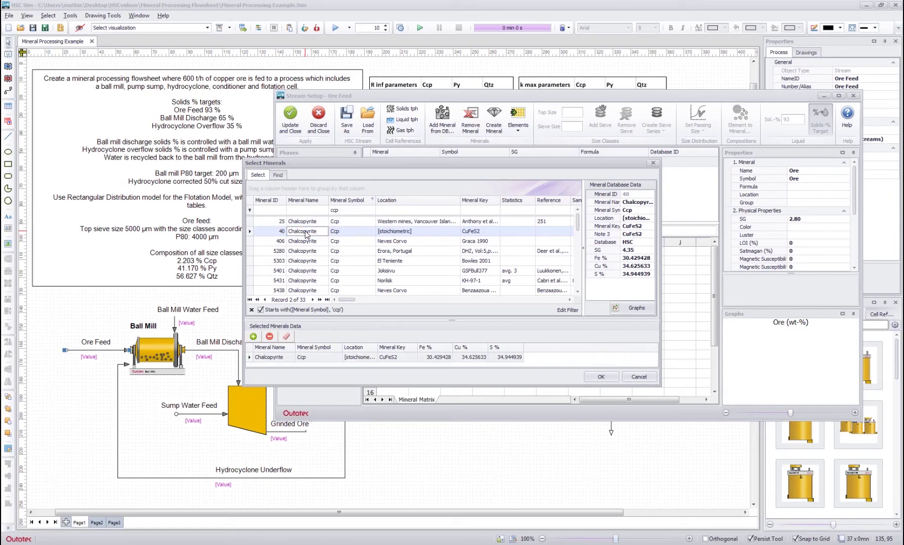
- Filter the mineral database by symbol py and add the stoichiometric Pyrite (FeS2) to the selection
left_click(328, 211)
type("py")
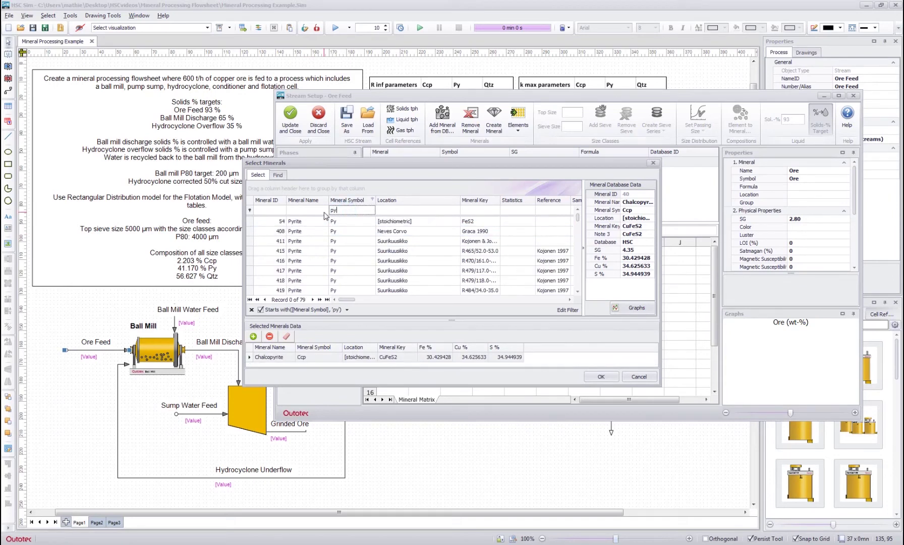
left_click(308, 224)
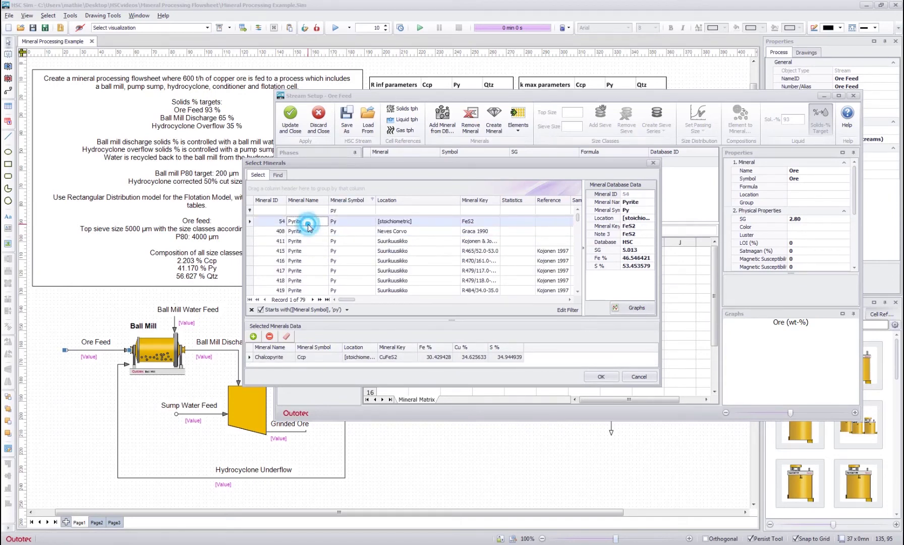
double_click(319, 222)
- Filter the minerals by symbol qtz, add the stoichiometric Quartz (SiO2), and confirm the mineral selection
left_click(351, 210)
type("qtz")
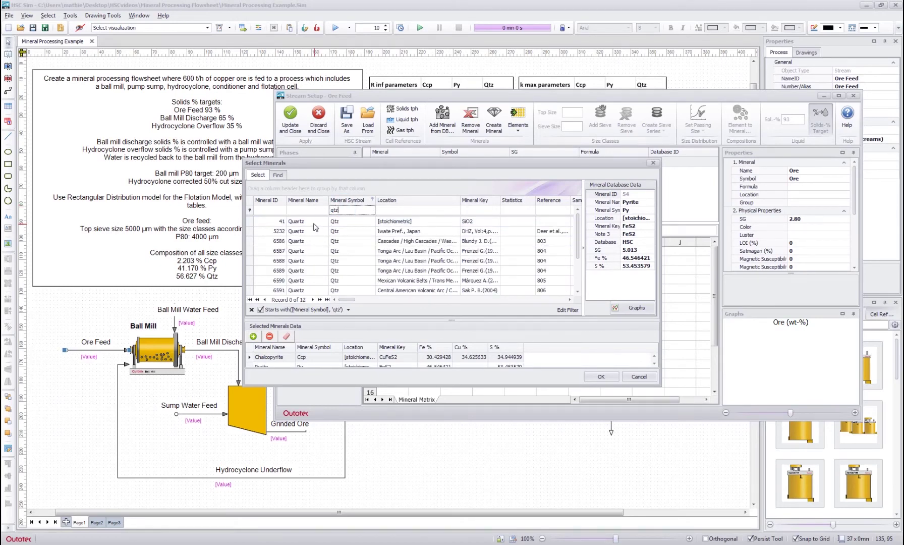
double_click(313, 226)
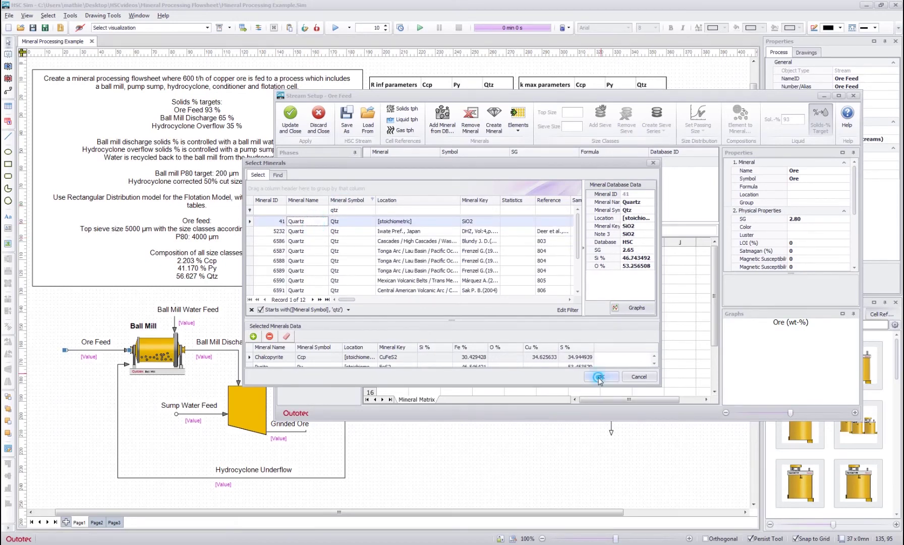
left_click(601, 376)
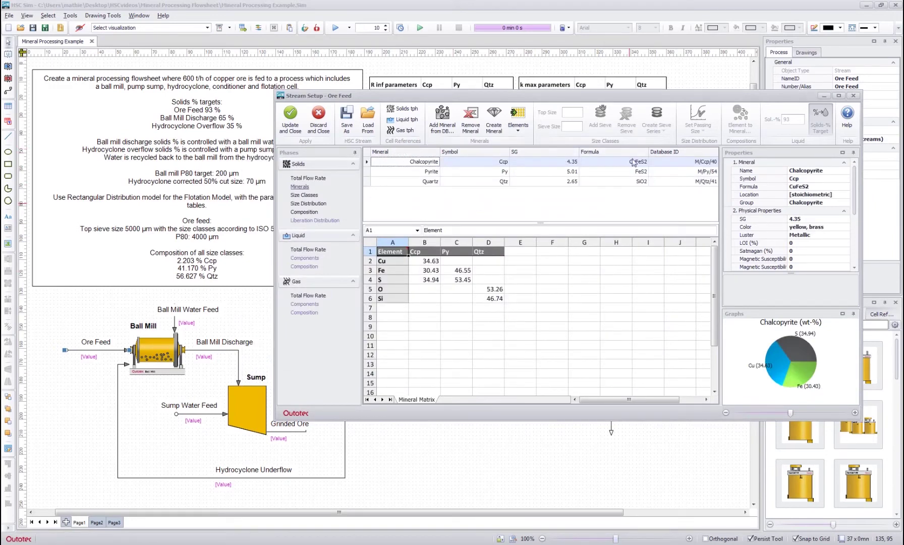
- Examine the elemental composition and physical properties of chalcopyrite, pyrite and quartz in the Ore Feed's mineral matrix
left_click(424, 271)
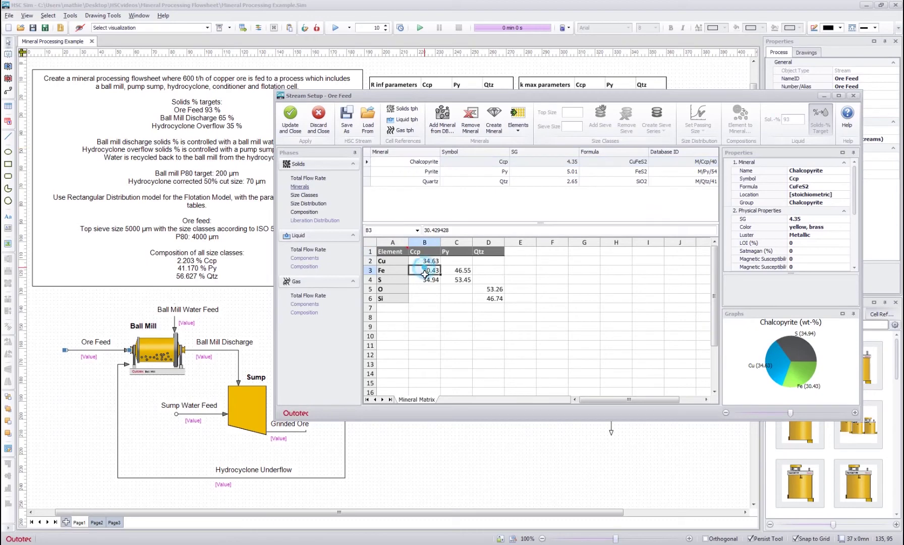
left_click(460, 280)
left_click(482, 276)
left_click(424, 261)
left_click(459, 270)
left_click(486, 271)
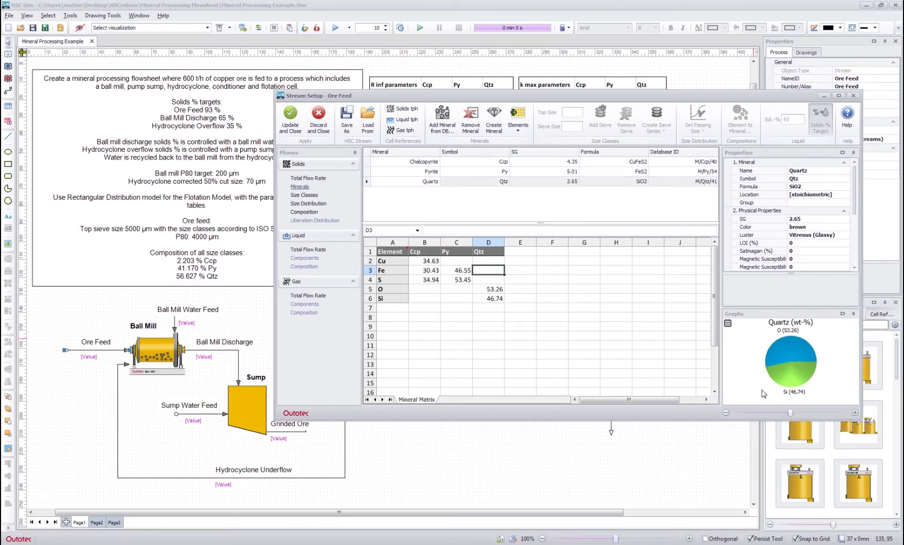
left_click(453, 270)
left_click(424, 291)
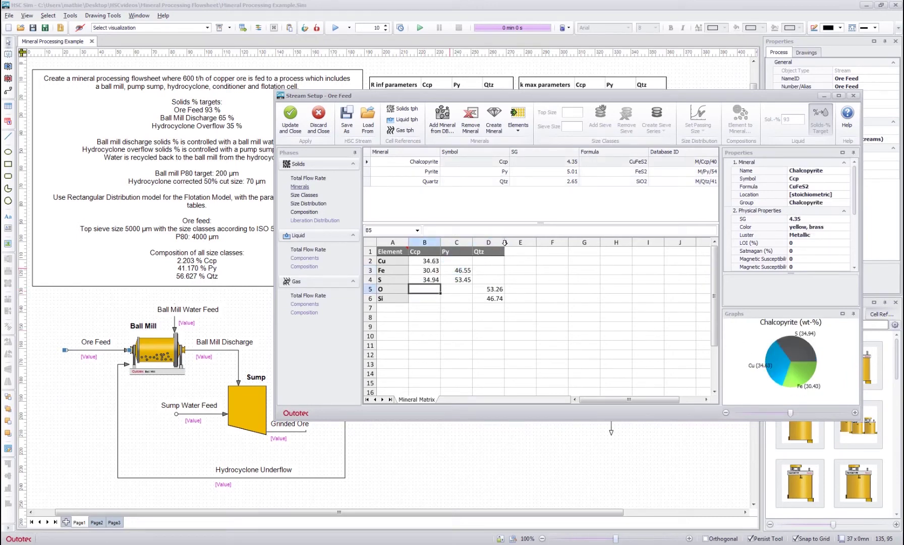
left_click(426, 270)
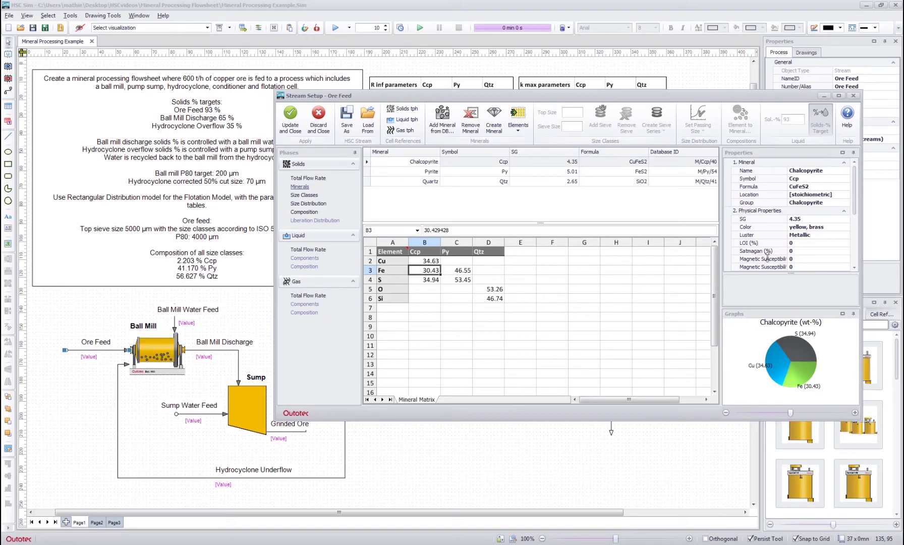
- Review the element percentages of each mineral in the matrix, comparing the chalcopyrite, pyrite and quartz entries
left_click(458, 279)
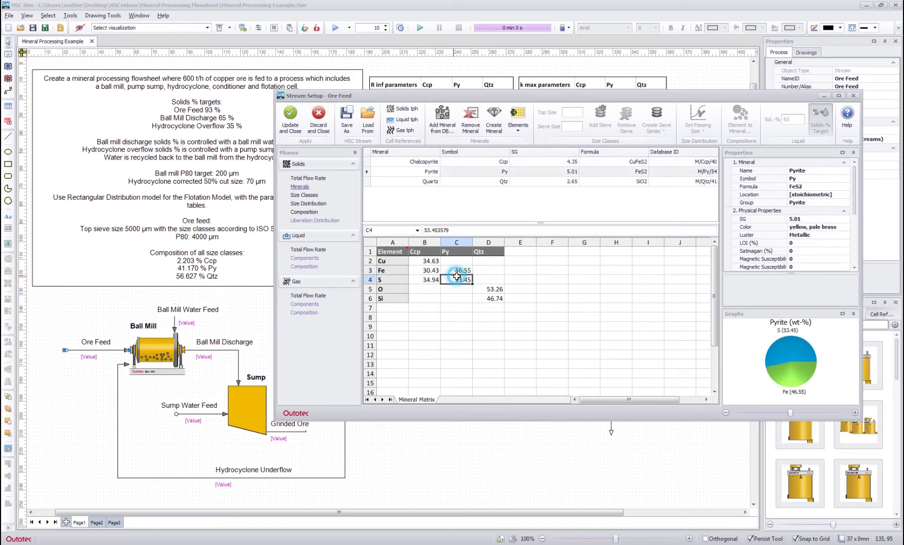
left_click(421, 180)
left_click(413, 163)
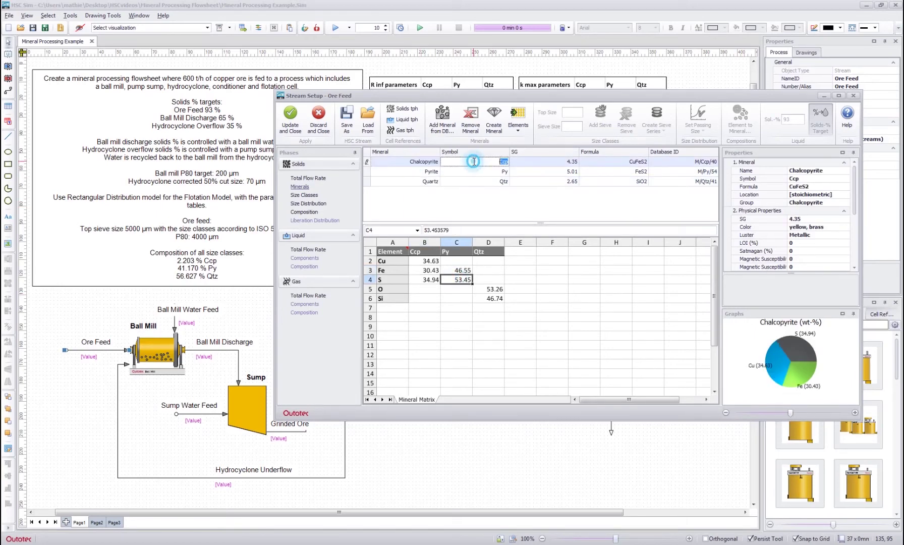
left_click(558, 295)
left_click(519, 298)
left_click(488, 299)
left_click(424, 280)
left_click(423, 261)
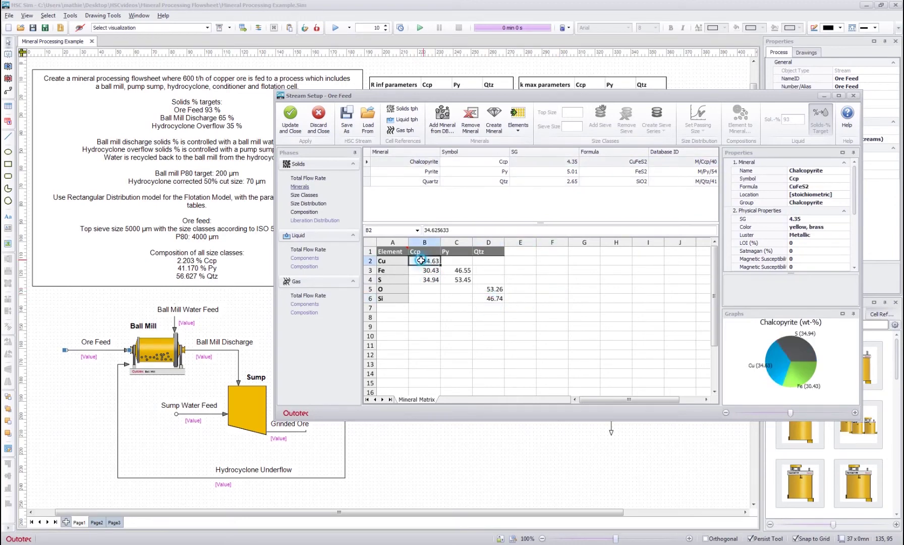
left_click(456, 280)
left_click(493, 289)
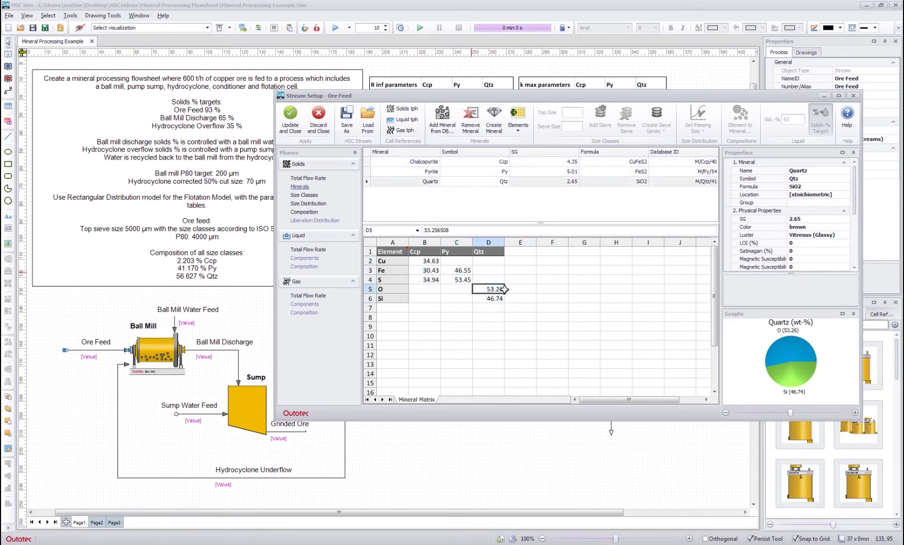
left_click(492, 299)
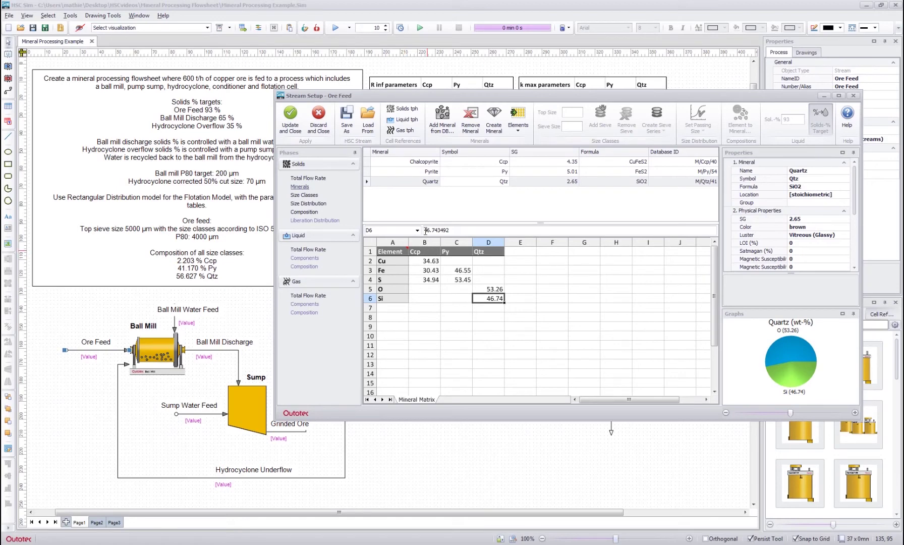
- Add the element Pb to the Ore Feed's mineral matrix and set its content in chalcopyrite to 1
left_click(518, 121)
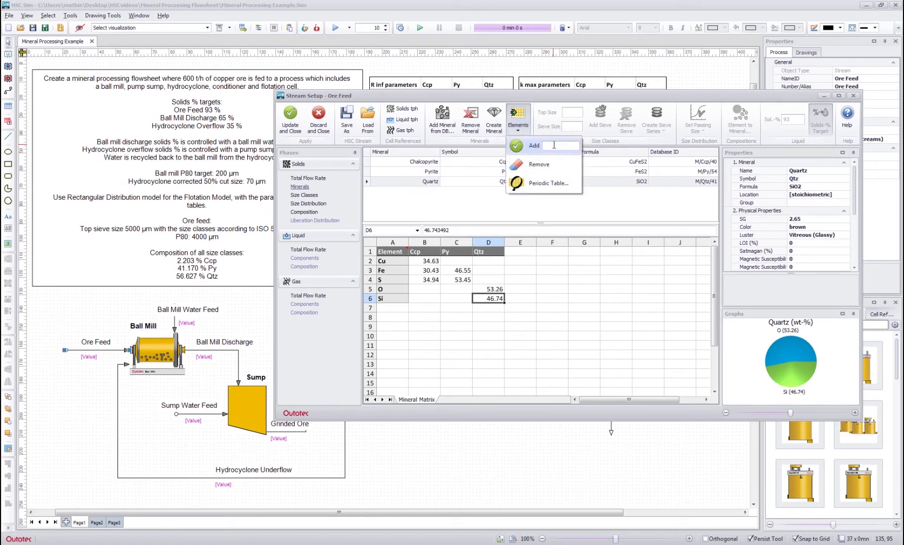
type("Pb")
key("Return")
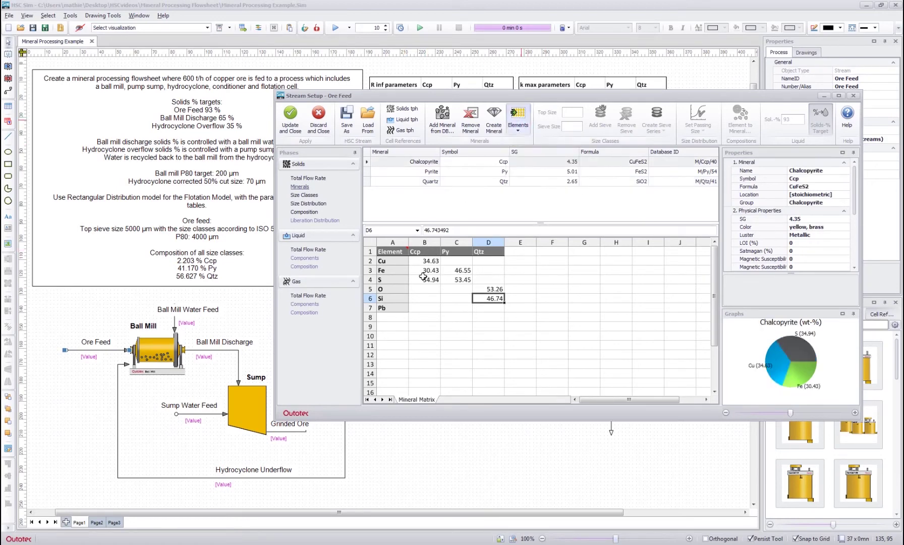
left_click(425, 308)
type("1")
left_click(460, 331)
left_click(427, 280)
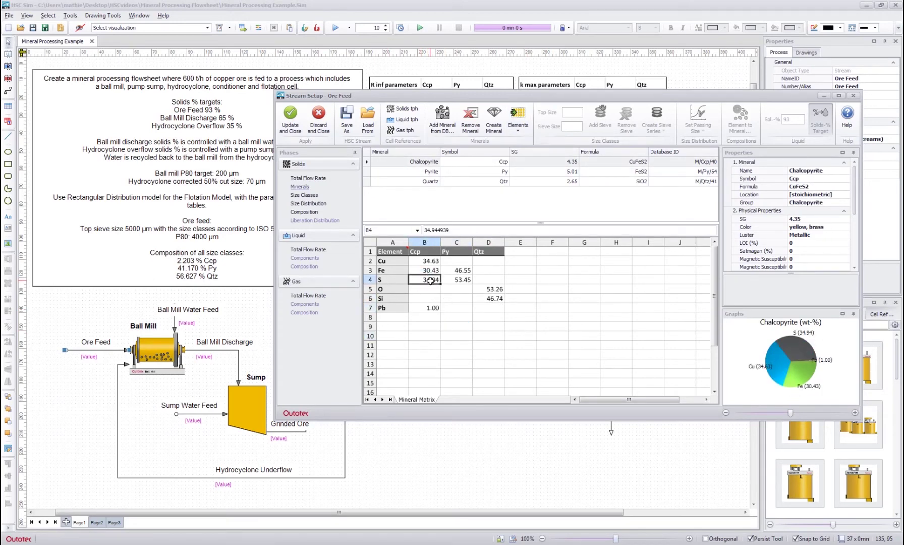
- Clear the Pb content of chalcopyrite and remove the element Pb from the mineral matrix
left_click(430, 308)
left_click(487, 335)
left_click(551, 288)
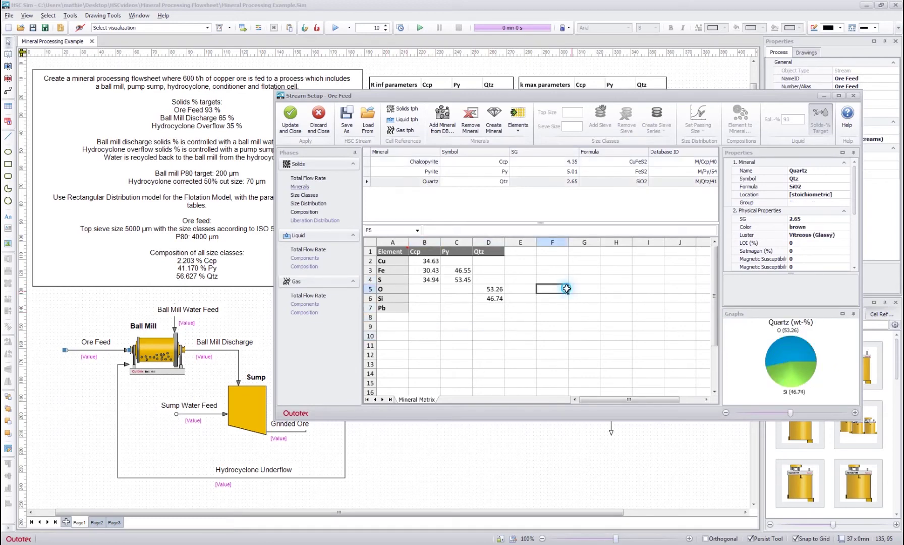
left_click(393, 308)
left_click(518, 115)
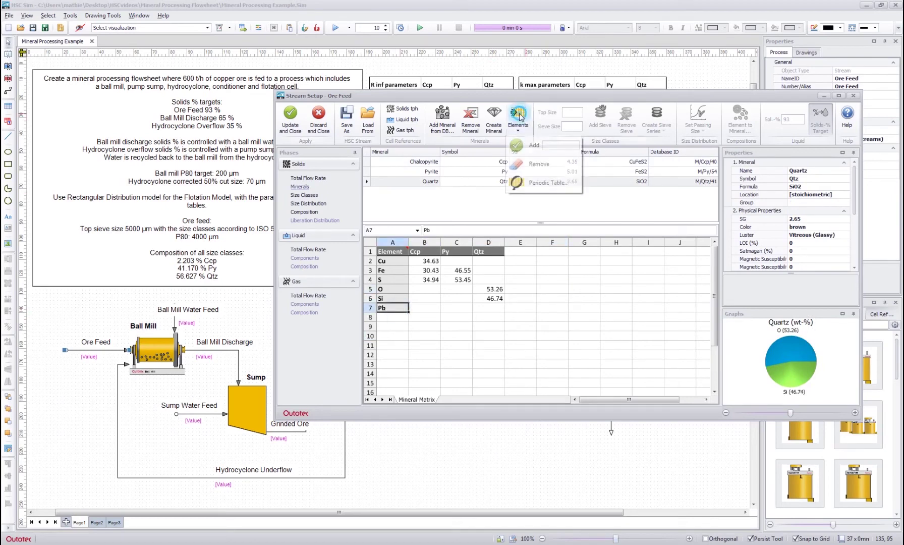
left_click(538, 164)
left_click(536, 335)
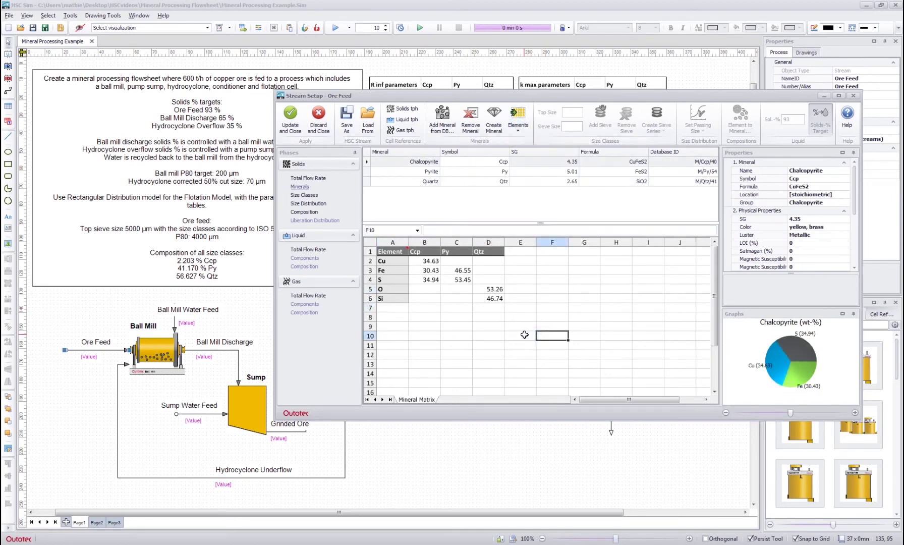
- Set the Ore Feed's top size to 5000 µm and create its size classes from the ISO 565 Test Sieves series
left_click(304, 195)
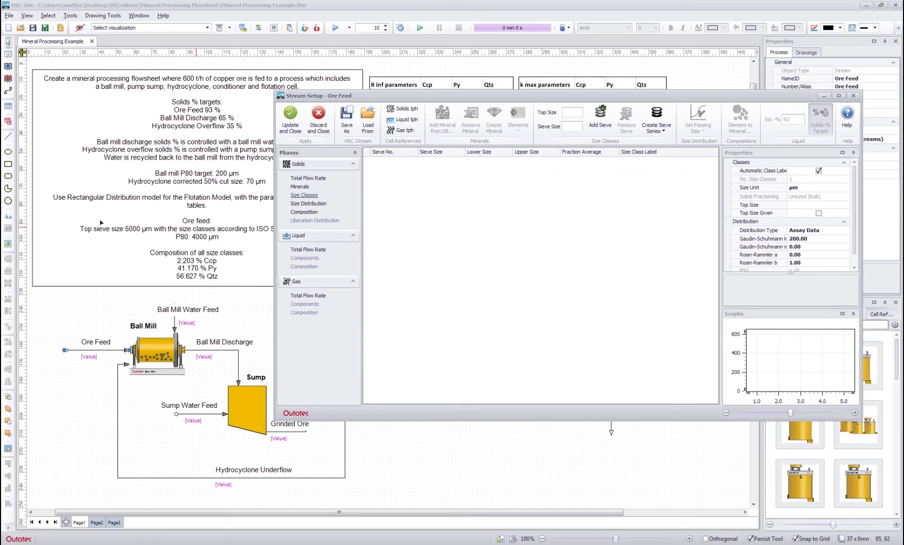
left_click(572, 112)
key("Return")
left_click_drag(416, 95, 456, 97)
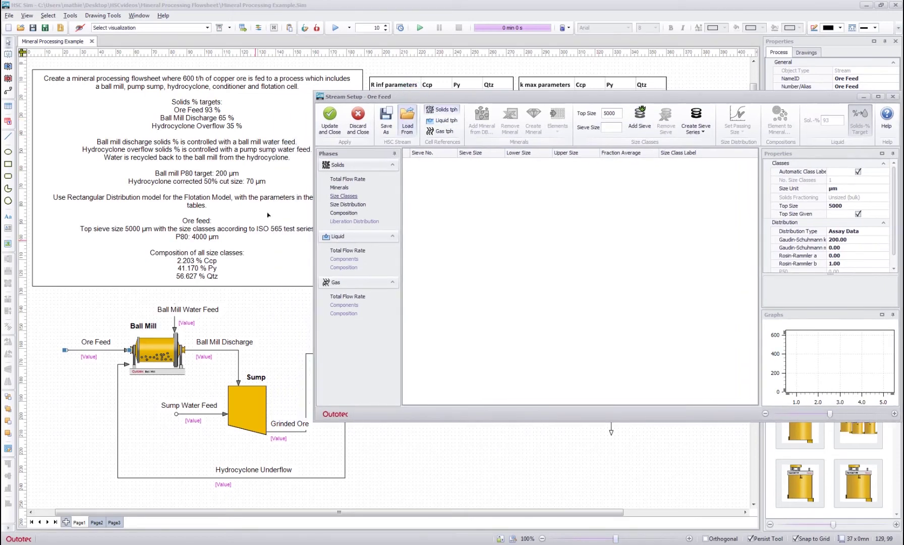
left_click_drag(550, 97, 428, 83)
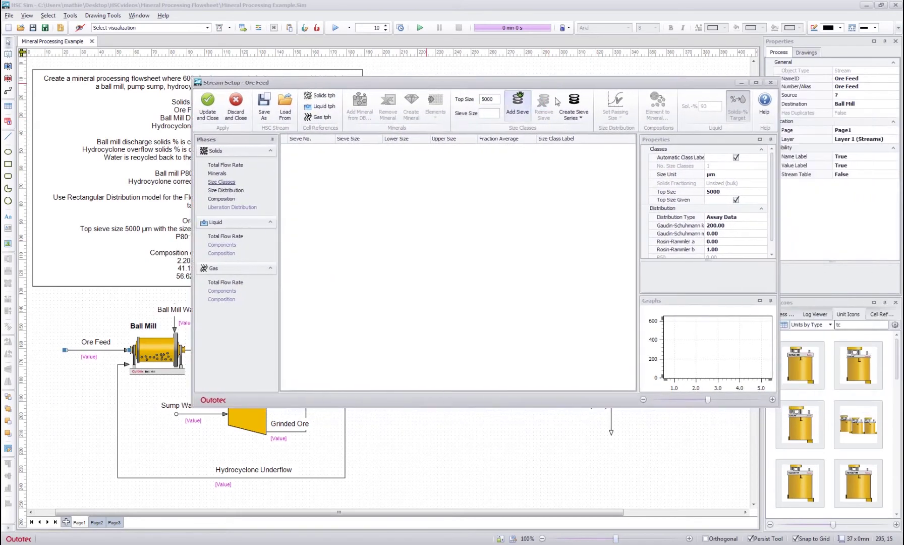
left_click(574, 106)
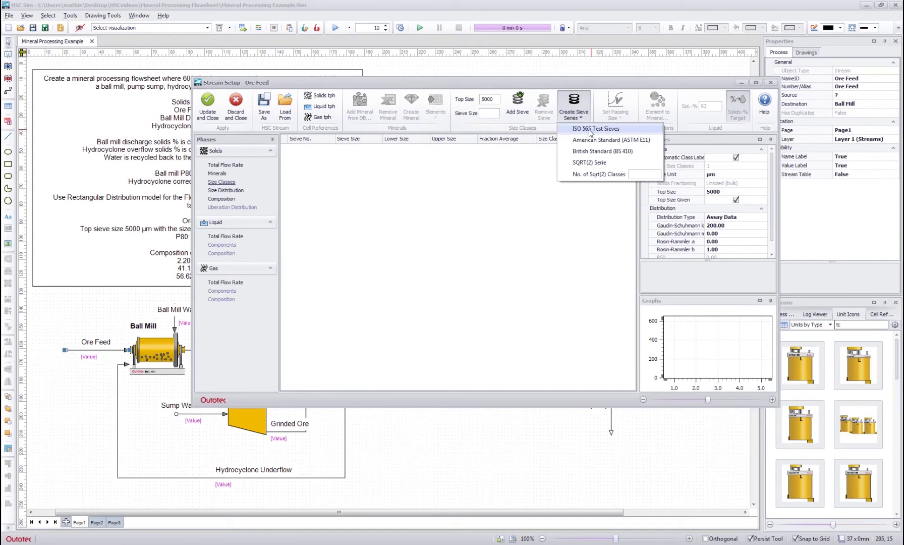
left_click(589, 129)
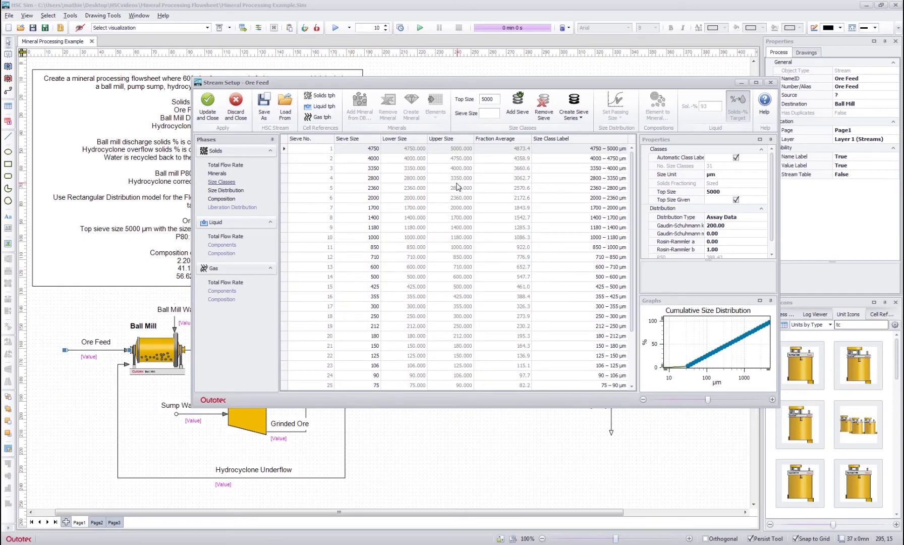
- Look over the sieve sizes and the lower and upper limits of the Ore Feed's size classes
left_click(453, 198)
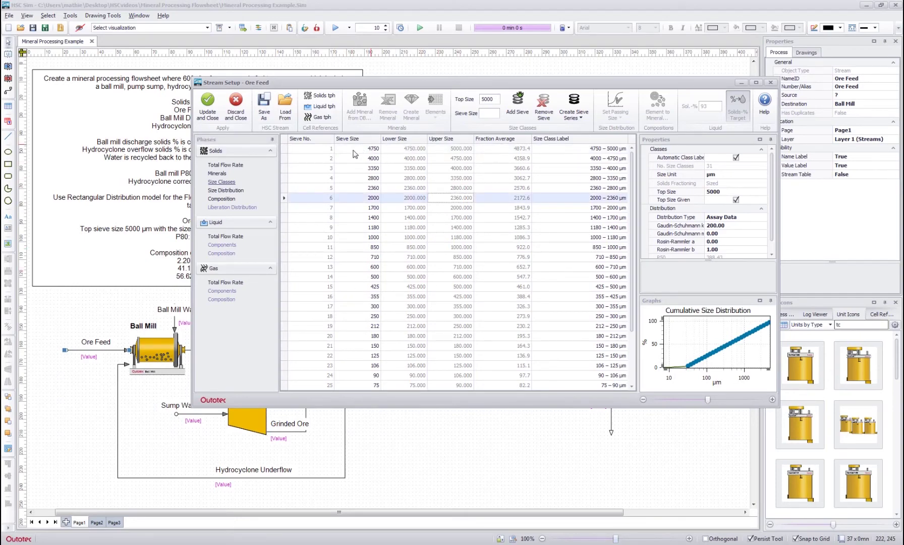
left_click(358, 206)
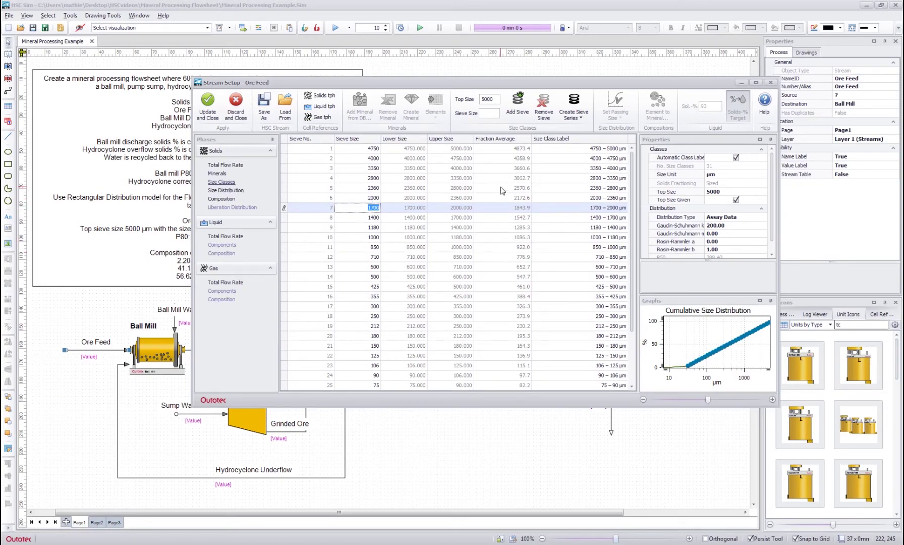
left_click(452, 189)
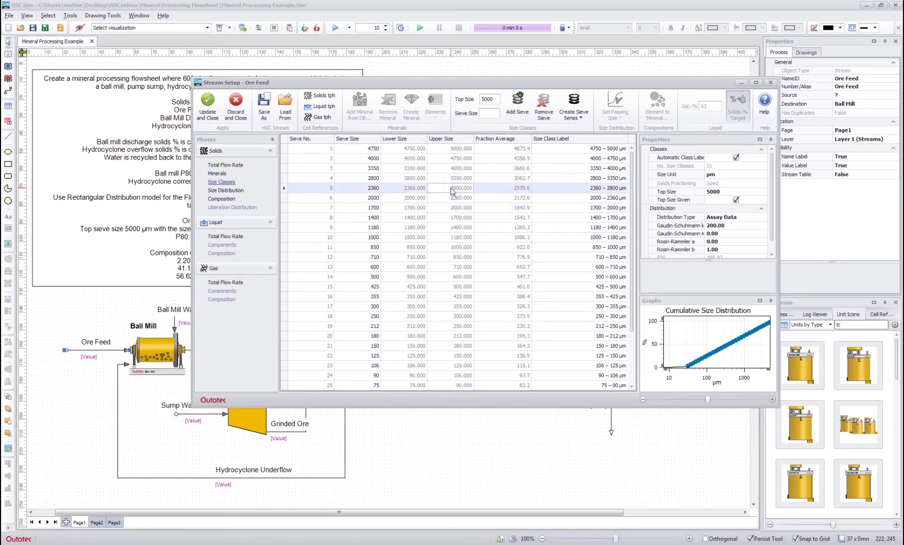
- Open the Ore Feed's size distribution and examine the weight retained per sieve against the P80 given in the flowsheet notes
left_click(230, 191)
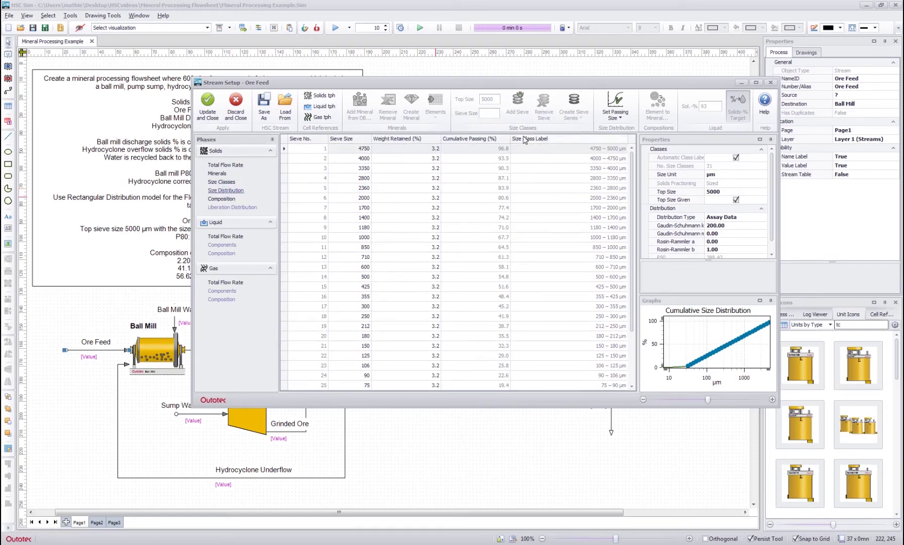
left_click_drag(451, 84, 509, 135)
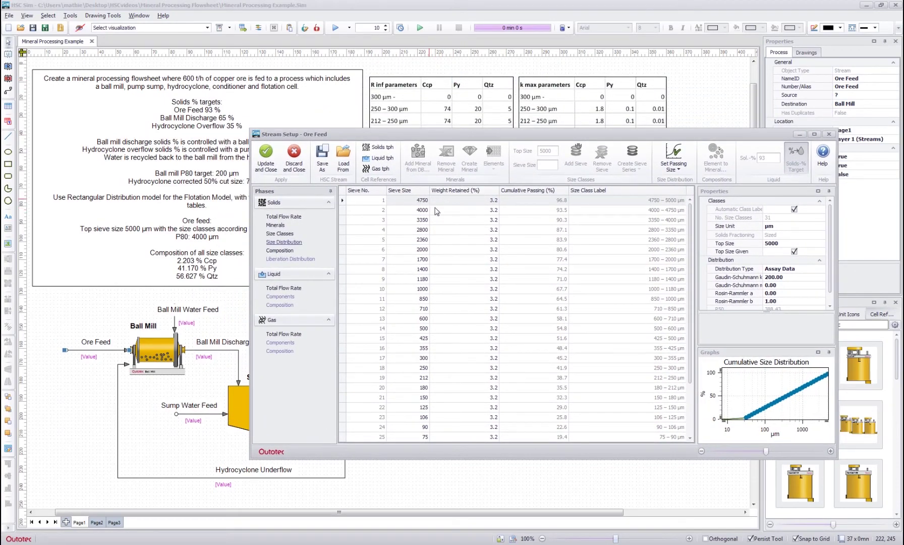
left_click(480, 230)
left_click_drag(474, 298, 476, 324)
left_click(476, 327)
left_click(473, 359)
left_click_drag(456, 135, 483, 134)
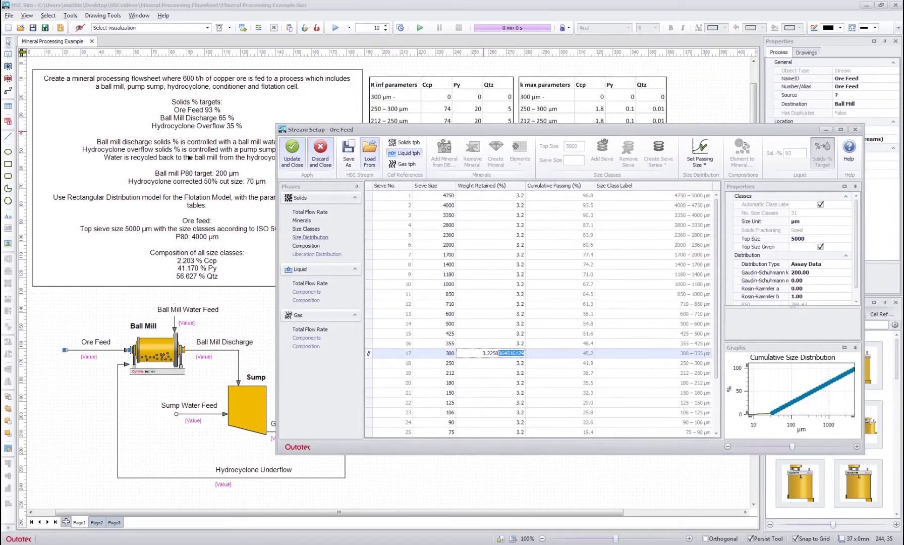
left_click_drag(312, 129, 349, 154)
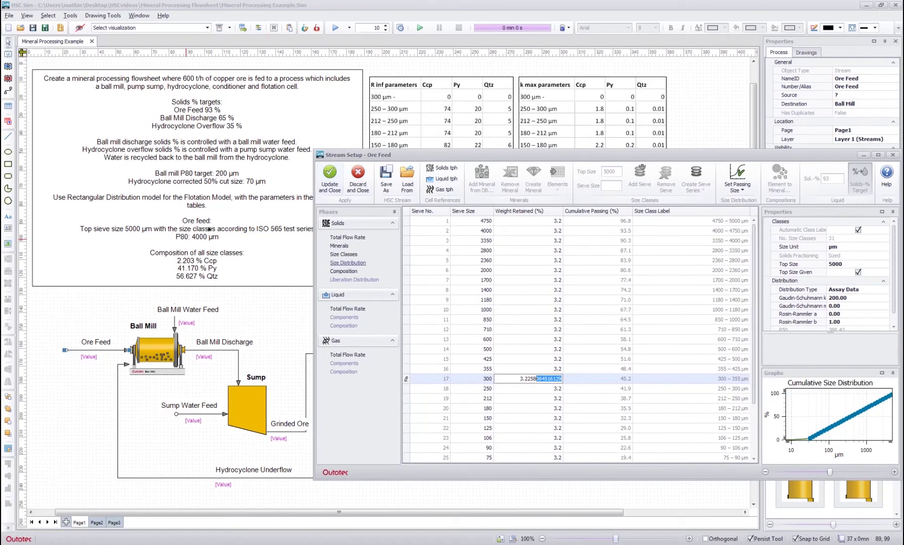
left_click_drag(466, 157, 308, 94)
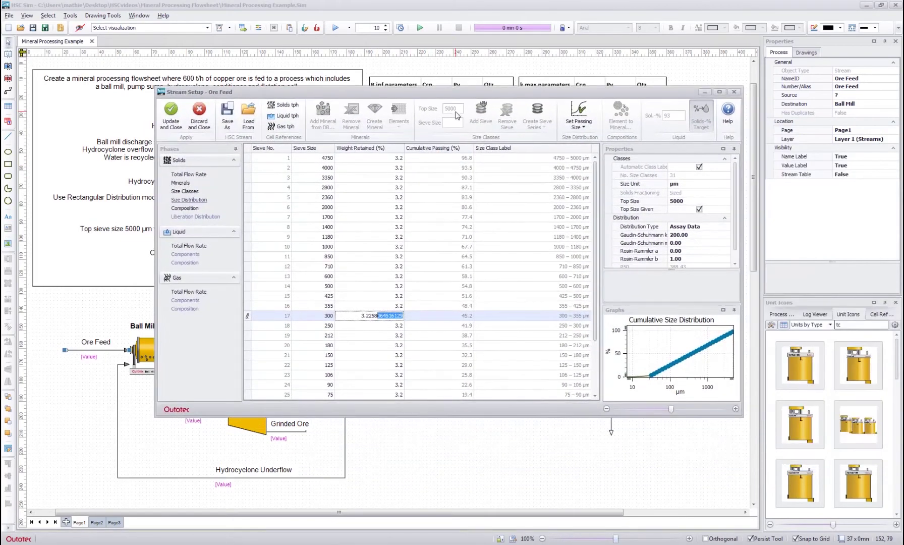
- Calculate a Rosin-Rammler size distribution for the Ore Feed with 80 % passing 4000 µm and check all sieve rows
left_click(580, 119)
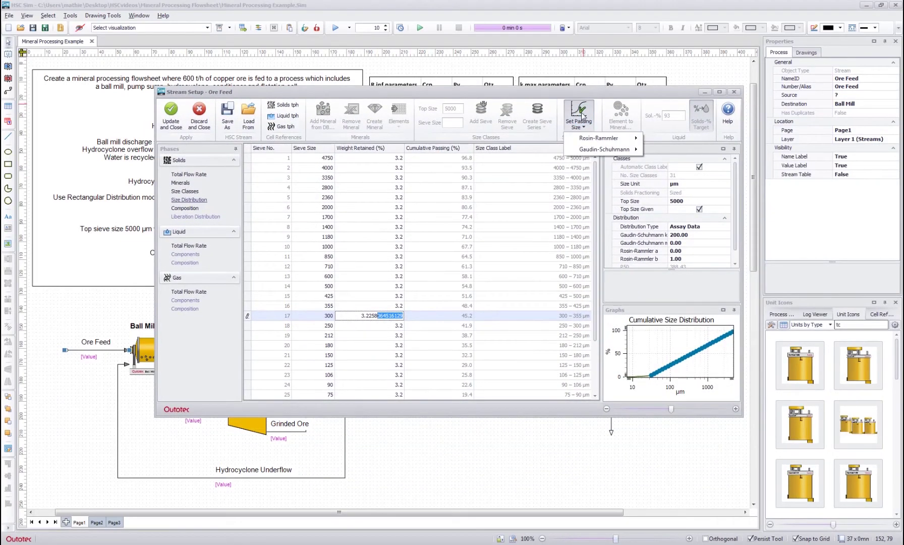
mouse_move(590, 141)
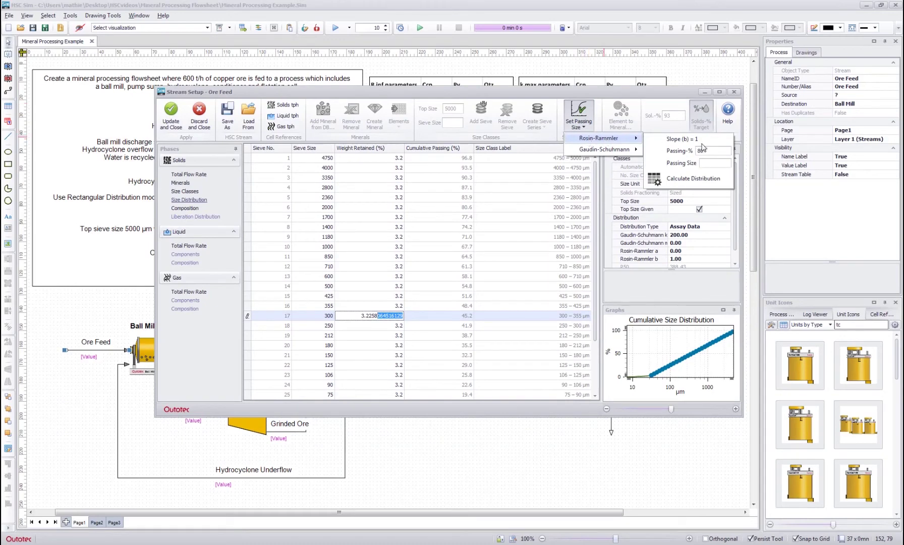
left_click(709, 163)
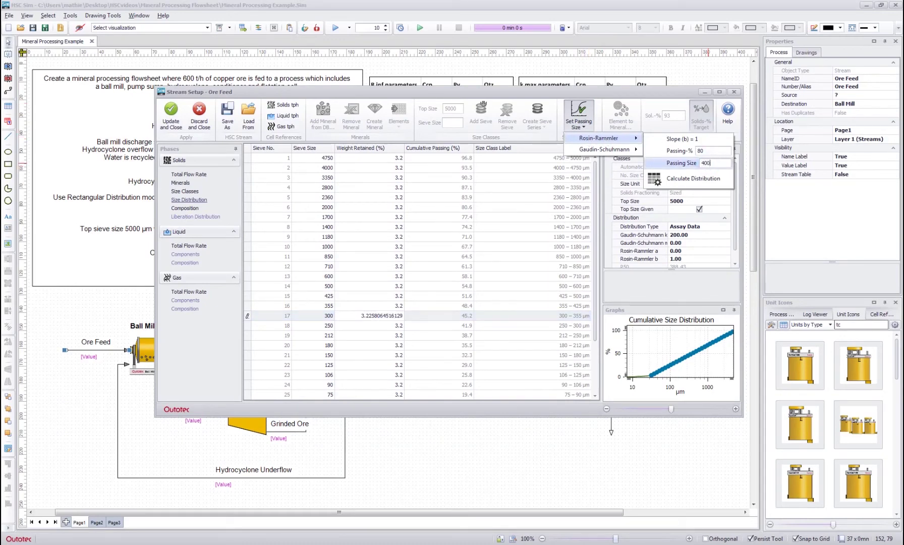
type("4000")
key("Return")
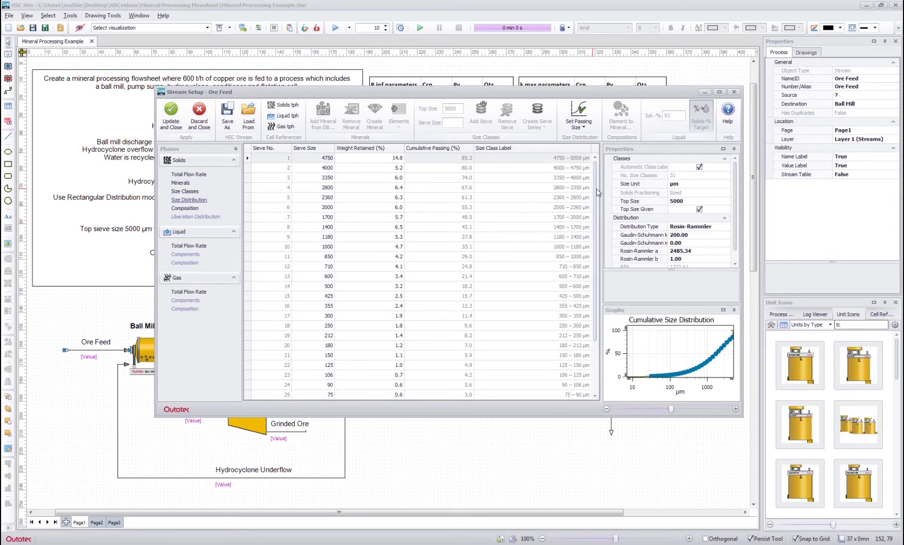
left_click_drag(596, 189, 611, 162)
left_click(596, 217)
left_click_drag(596, 218, 588, 323)
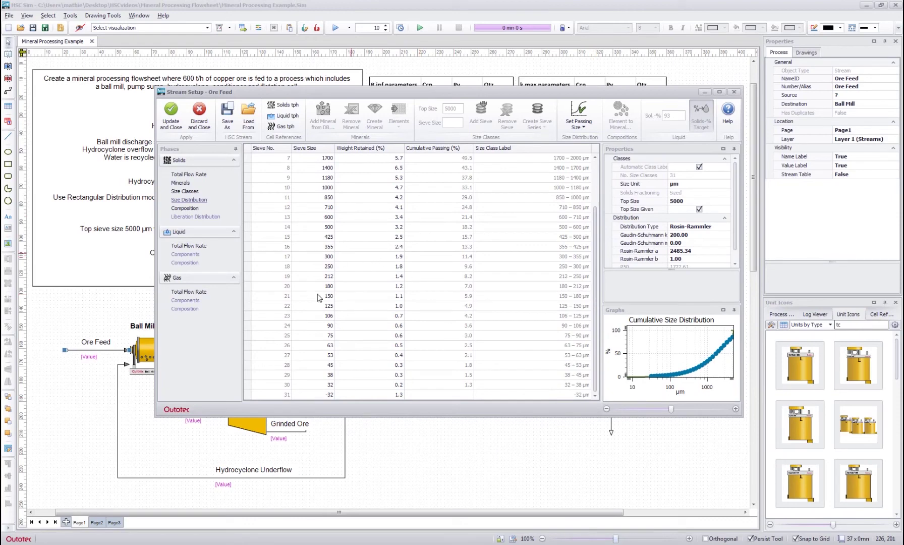
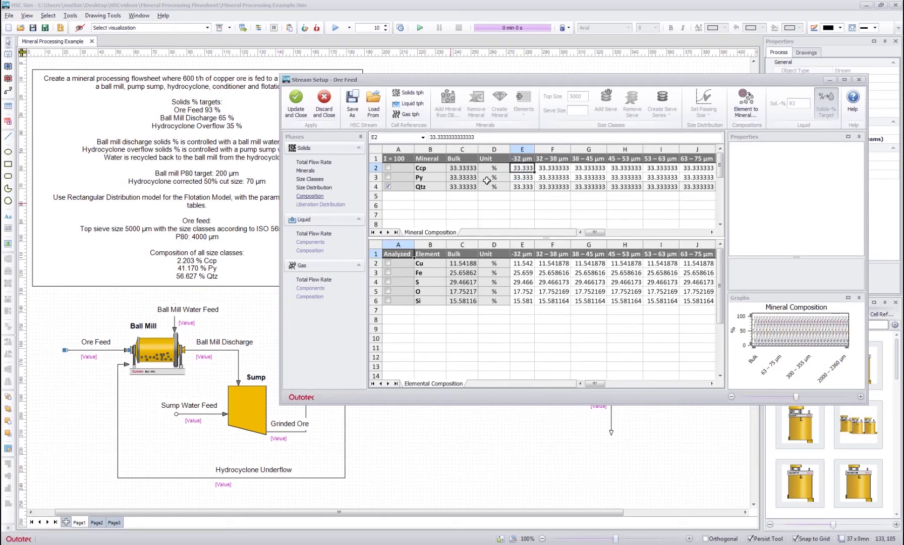
- Set the mineral composition of the Ore Feed's -32 µm size class to 2.203 % Ccp and 41.170 % Py
type("2.203")
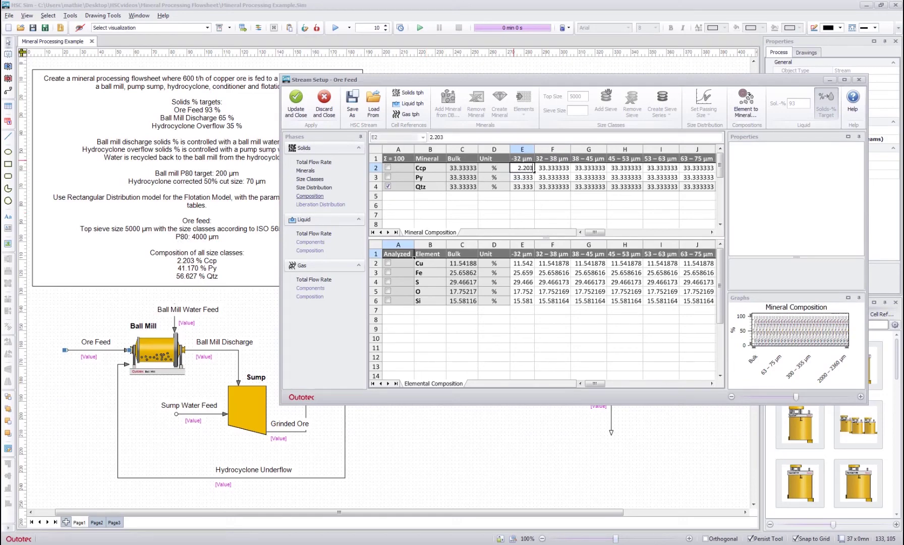
key("Return")
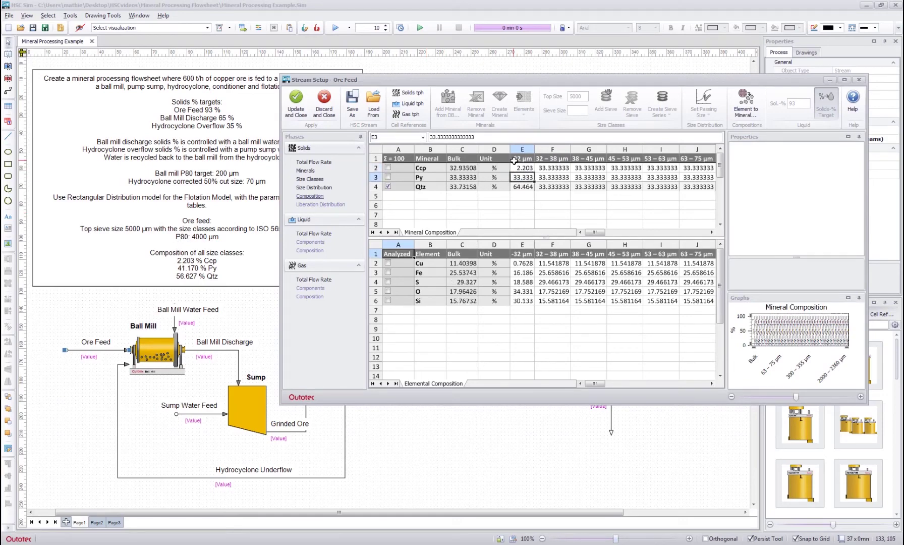
type("41.17")
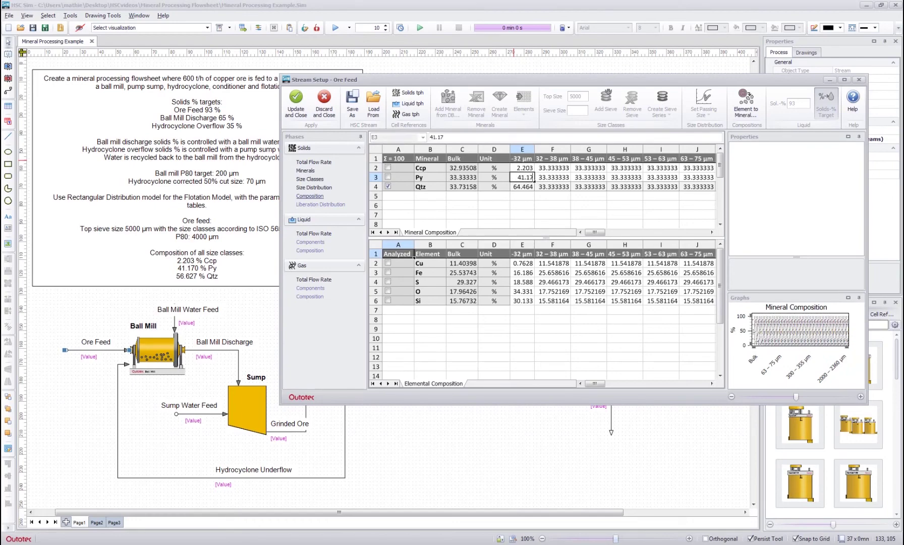
type("0")
key("Return")
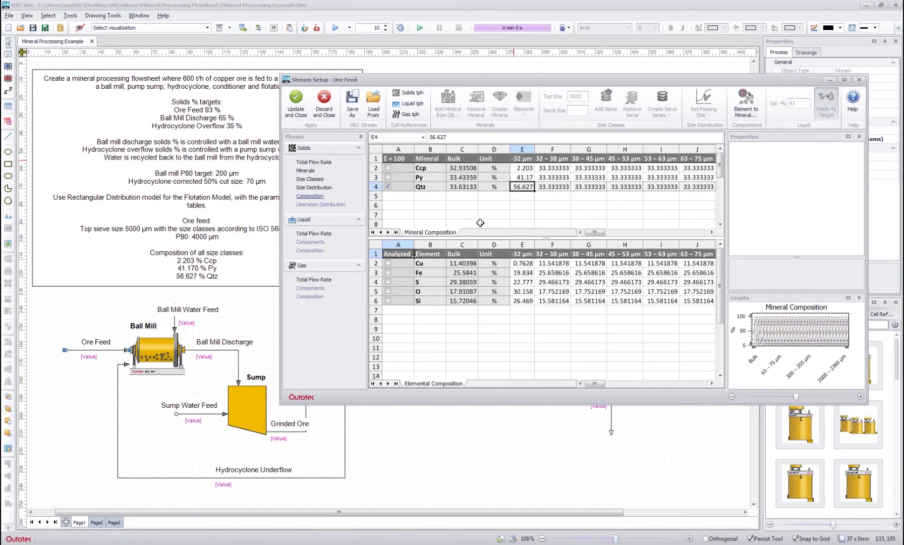
left_click(521, 198)
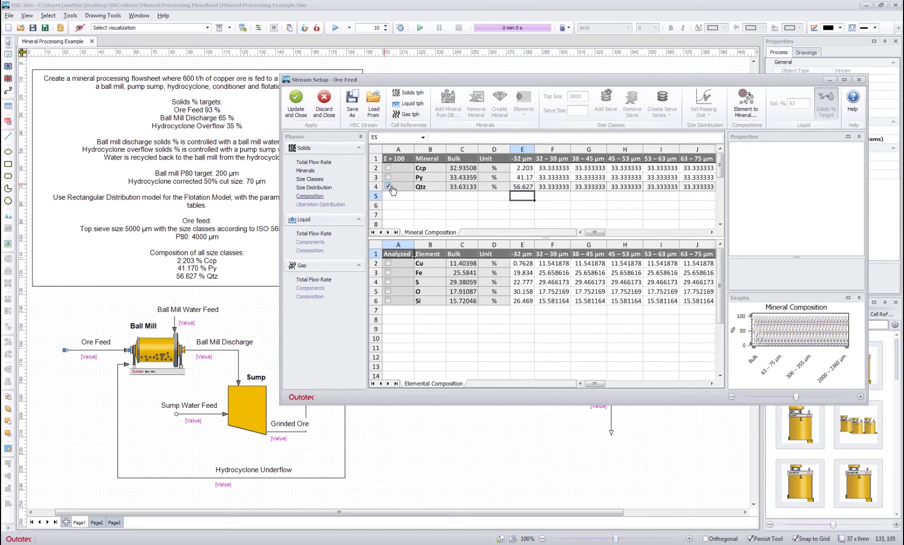
- Copy the -32 µm class's Ccp and Py percentages to all other size classes of the Ore Feed up to 4750–5000 µm
left_click(395, 158)
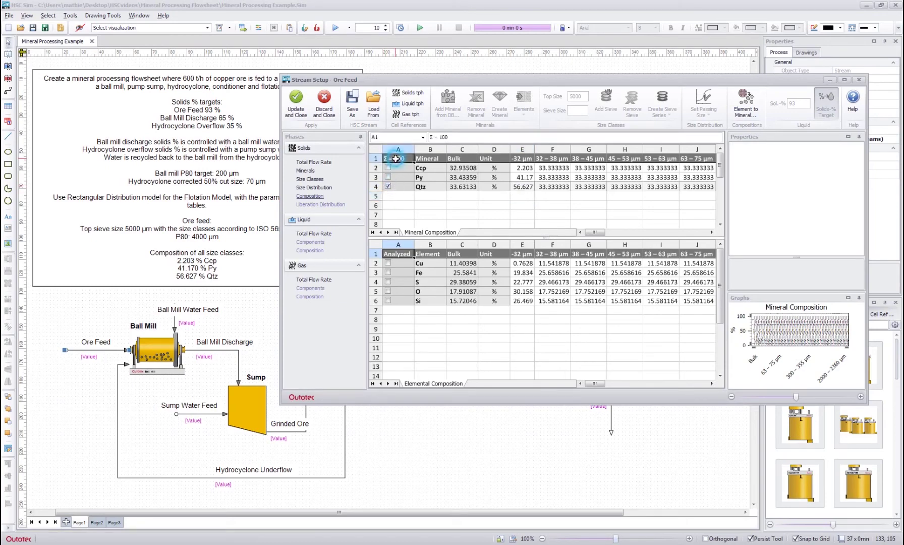
left_click(494, 196)
left_click(519, 187)
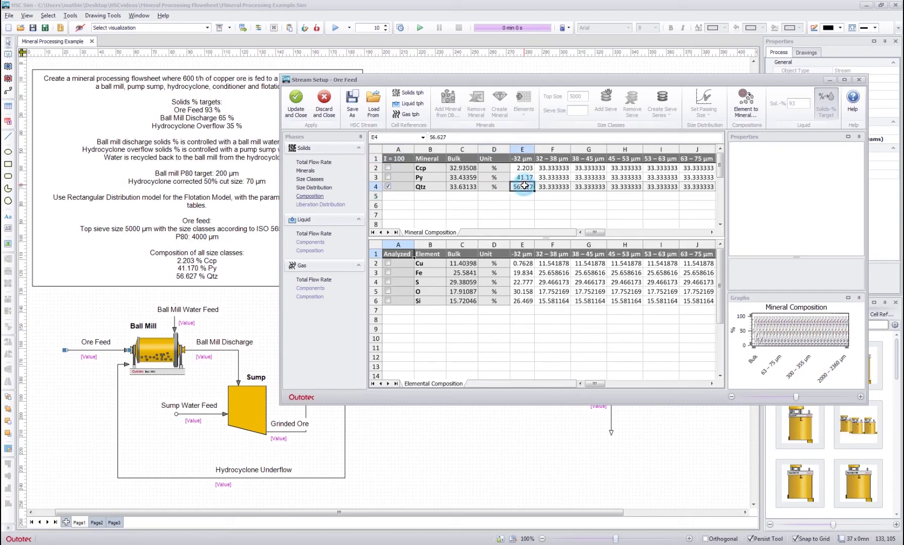
left_click_drag(573, 77, 398, 75)
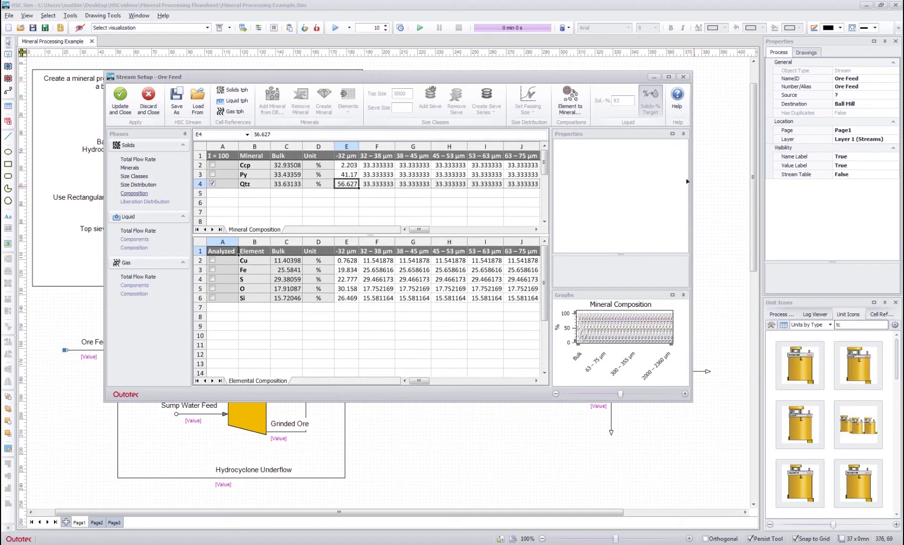
left_click_drag(691, 187, 812, 180)
left_click(808, 76)
left_click_drag(242, 92, 554, 104)
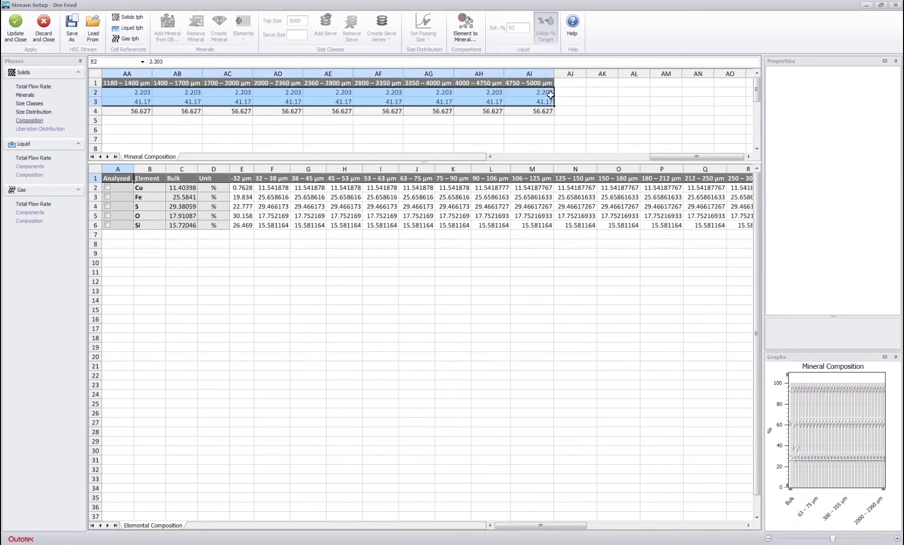
left_click_drag(696, 156, 481, 160)
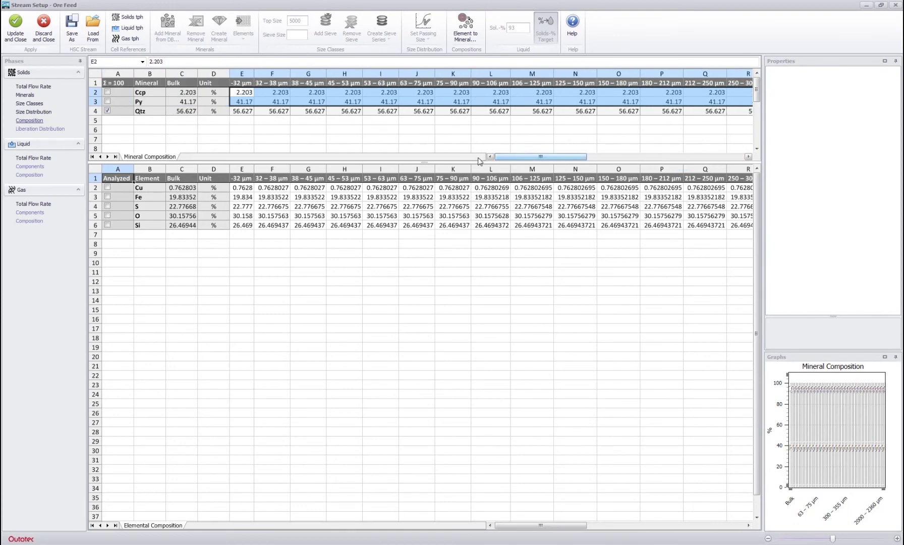
- Look over the mineral composition of the Ore Feed's size classes and the corresponding elemental composition
mouse_move(247, 130)
left_mouse_down()
mouse_move(256, 130)
mouse_move(241, 130)
left_mouse_up()
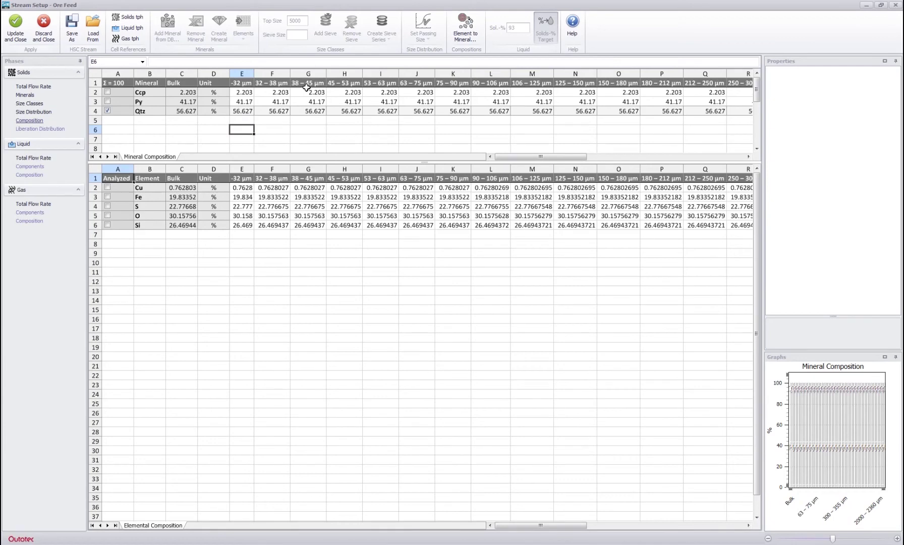
left_click(272, 121)
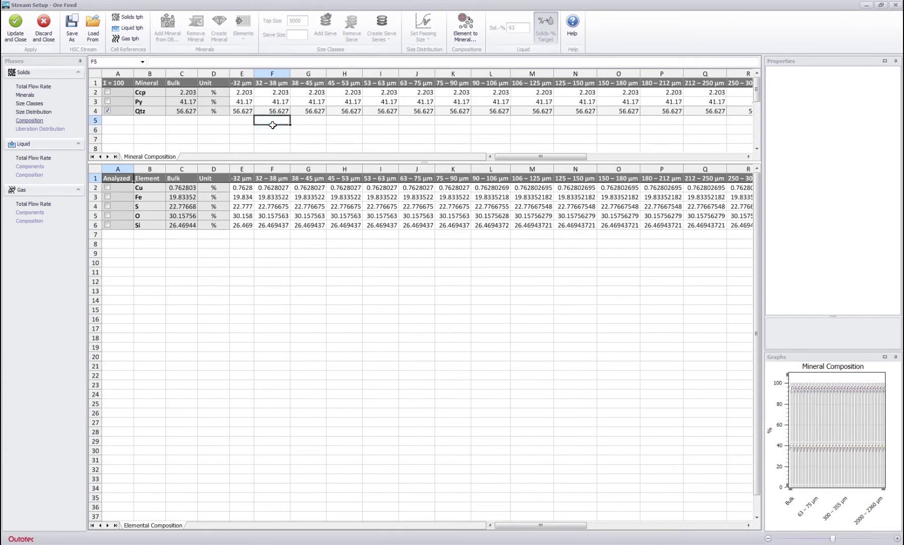
left_click(243, 252)
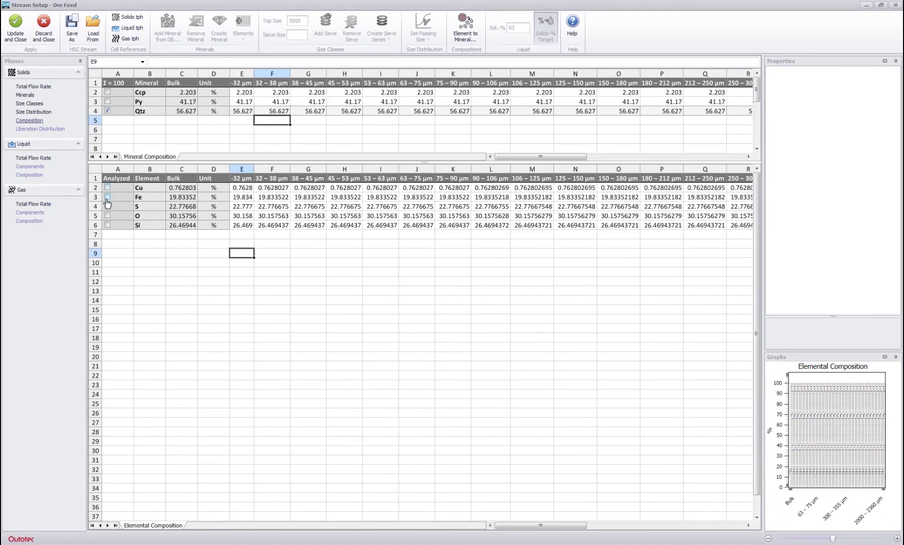
left_click(273, 187)
left_click(246, 188)
left_click(268, 187)
left_click(314, 187)
left_click(303, 207)
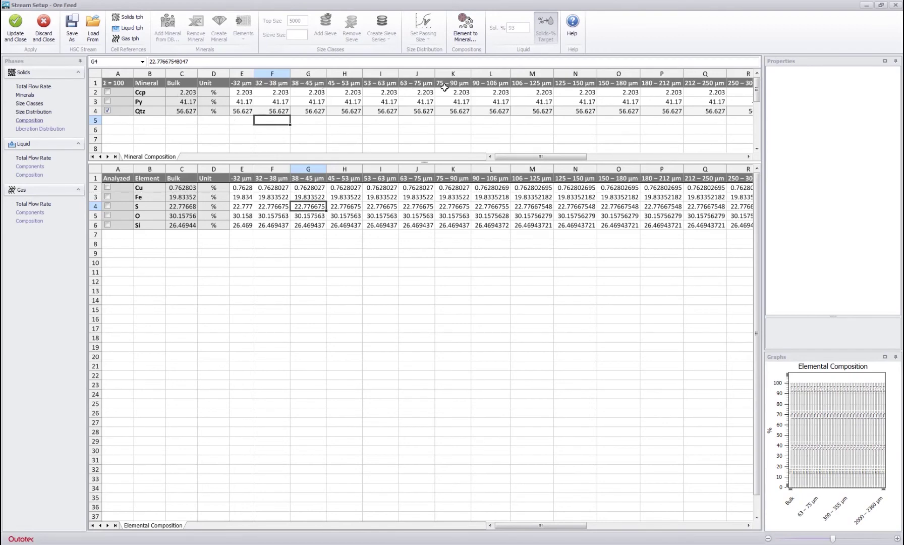
left_click(331, 122)
left_click(242, 123)
left_click(237, 110)
left_click(240, 100)
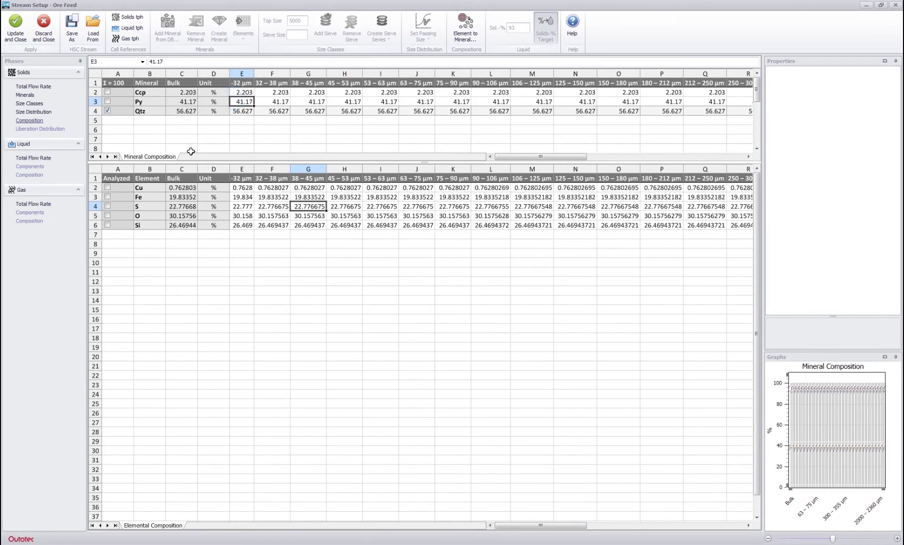
- Apply the Ore Feed's stream setup and return to the flowsheet
left_click(19, 28)
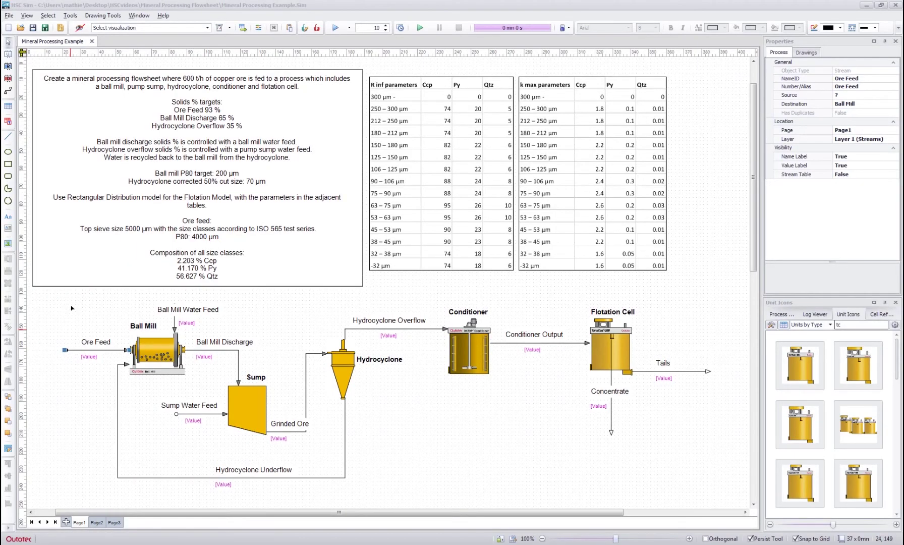
left_click(78, 313)
left_click(108, 349)
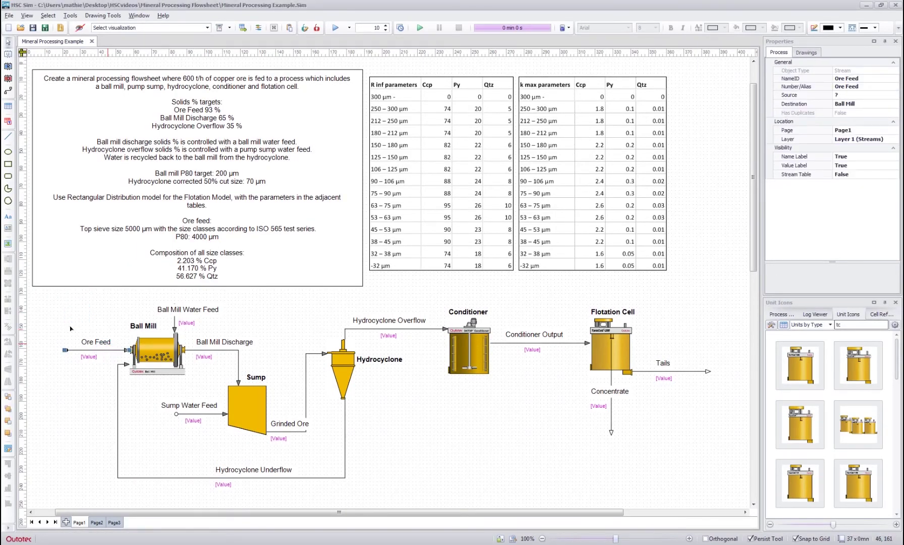
- Reopen the Ore Feed's stream setup, check its flow rates, size classes and minerals, and leave without changes
double_click(101, 344)
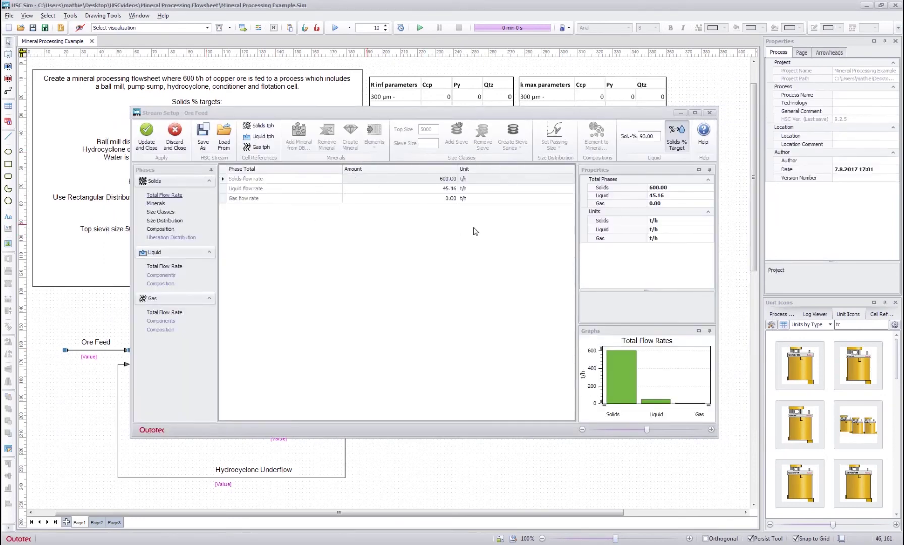
left_click(158, 212)
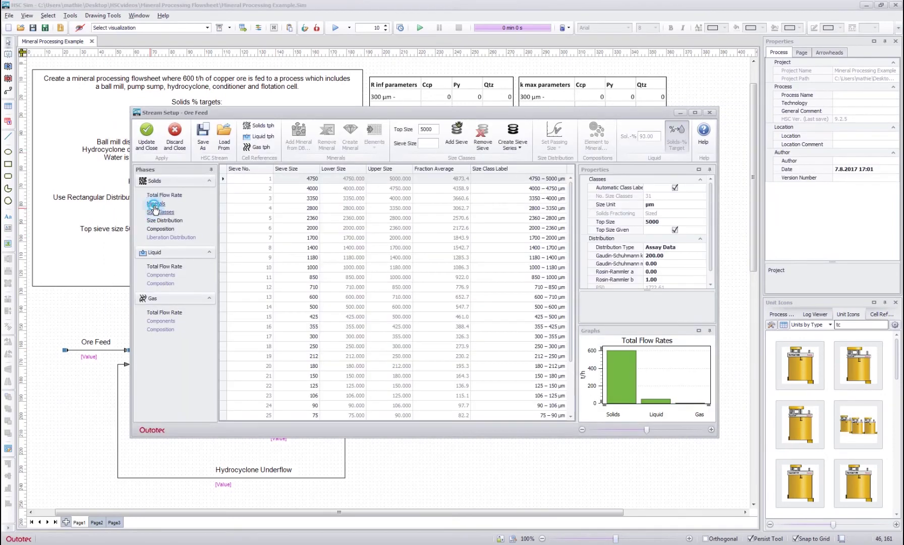
left_click(155, 204)
left_click(174, 137)
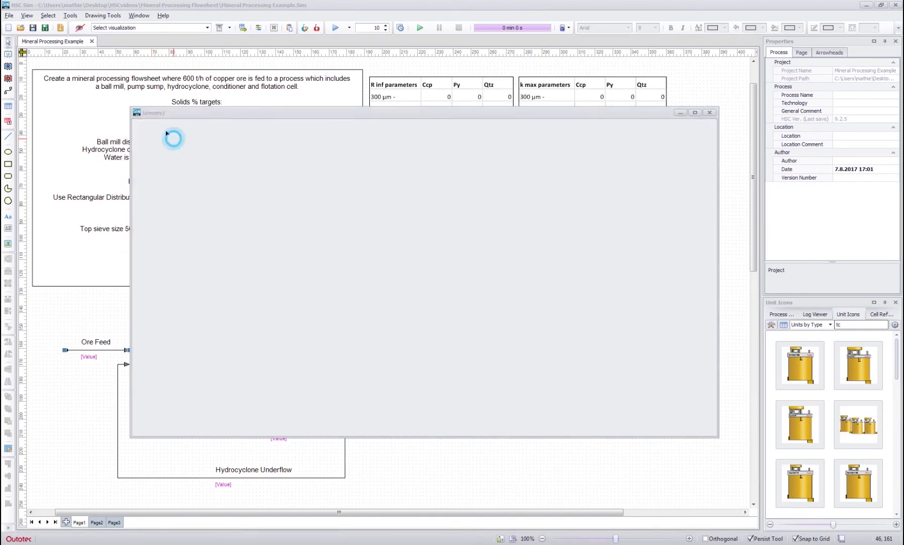
left_click(75, 350)
left_click(59, 334)
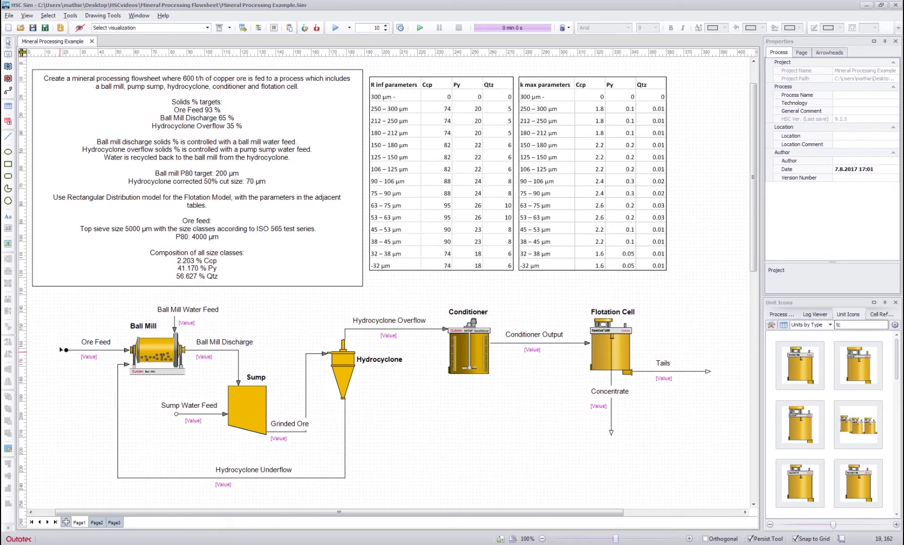
- Move the Ball Mill Water Feed's name and value labels clear of the stream line
left_click_drag(181, 301, 245, 328)
left_click_drag(186, 323, 211, 319)
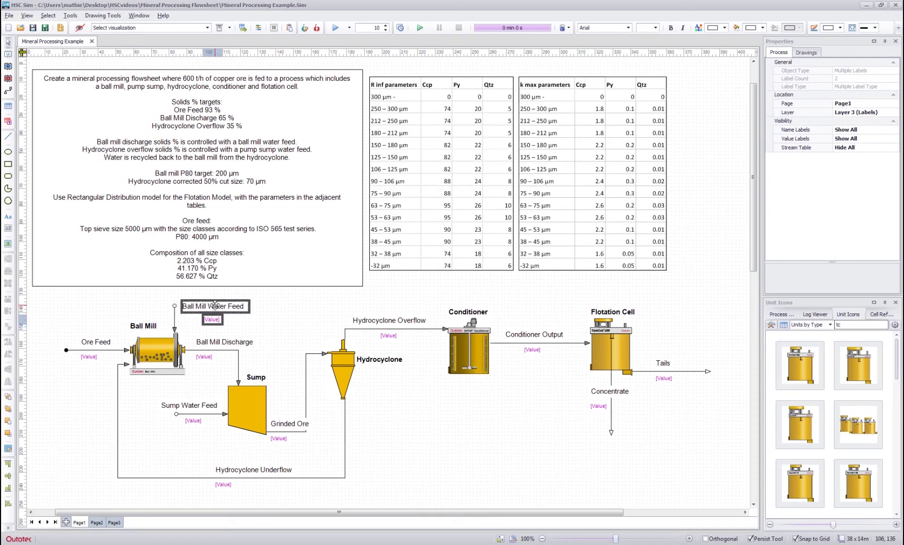
left_click(280, 299)
- Set the Ball Mill Water Feed's liquid flow rate to 100 t/h and apply the stream setup
right_click(174, 315)
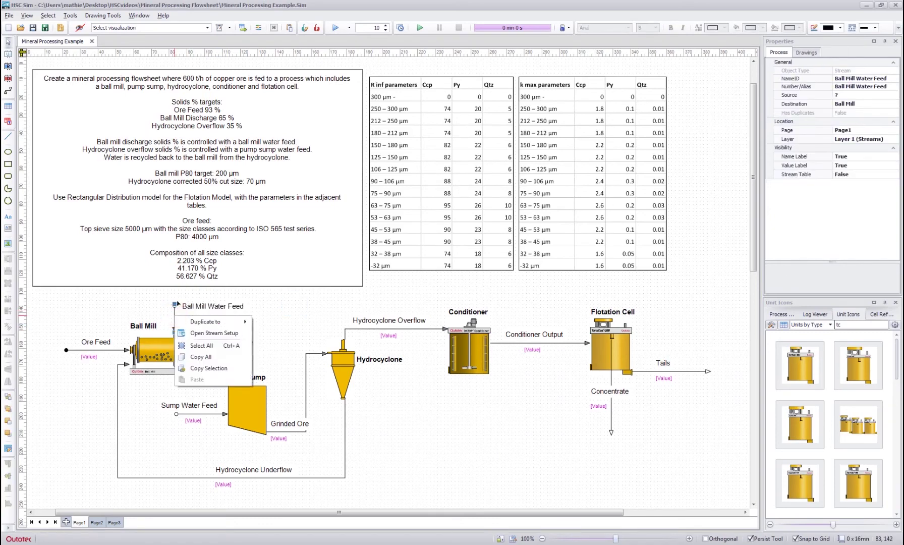
left_click(197, 334)
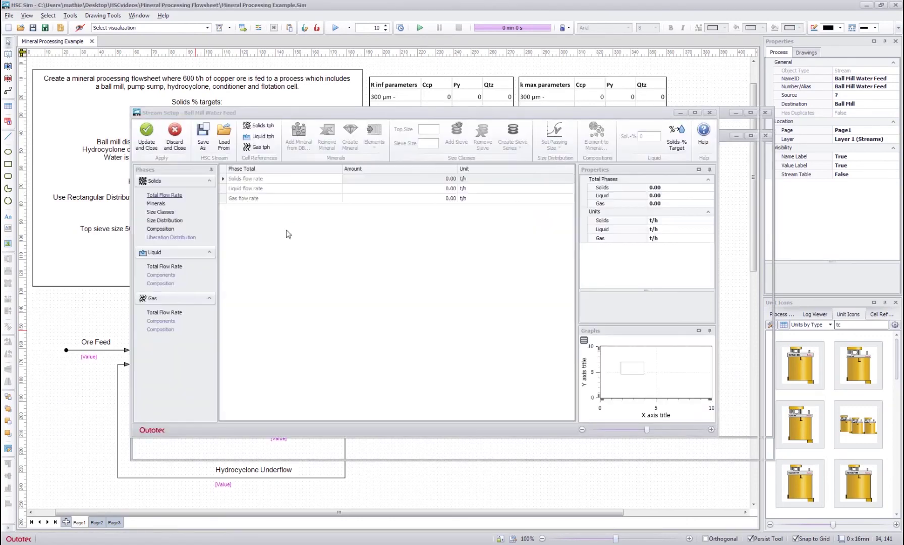
left_click(426, 189)
type("10")
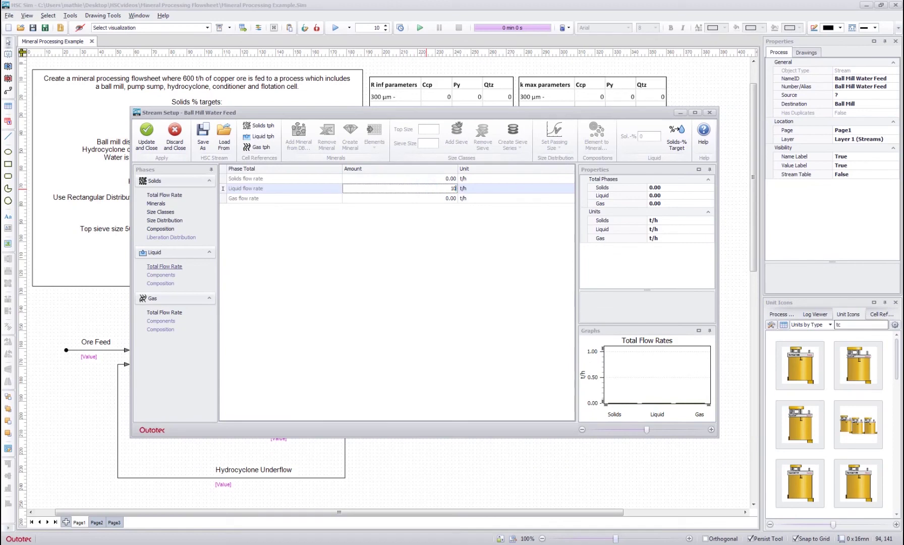
type("0")
key("Return")
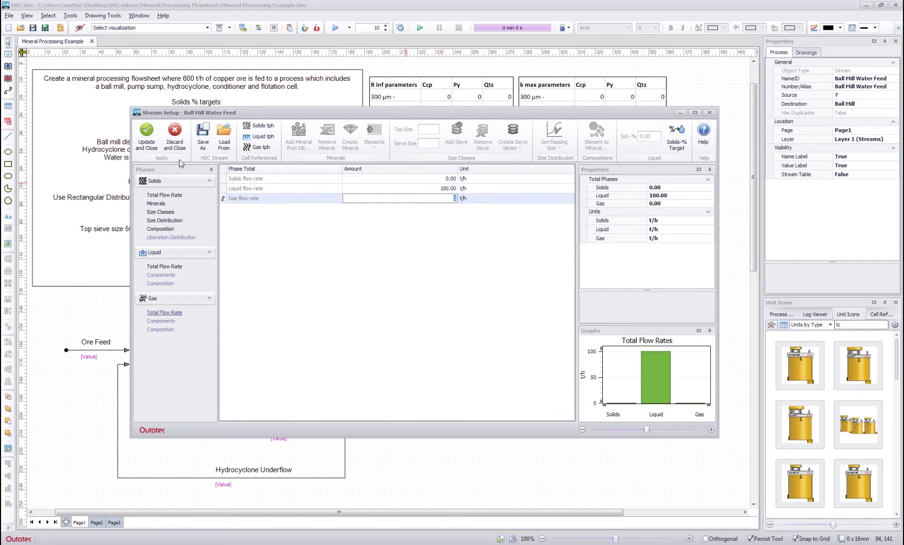
left_click(430, 186)
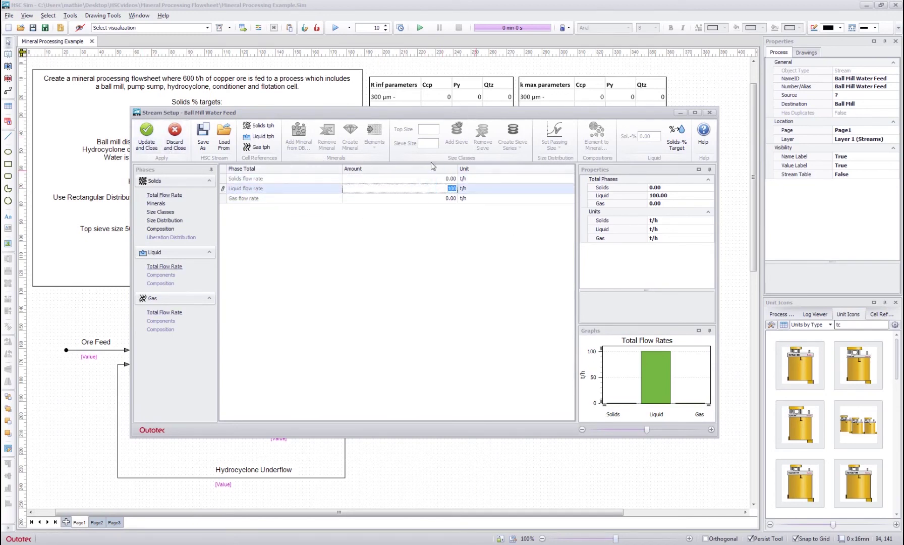
left_click(146, 135)
- Set the Sump Water Feed's liquid flow rate and apply the stream setup
left_click(207, 412)
right_click(208, 412)
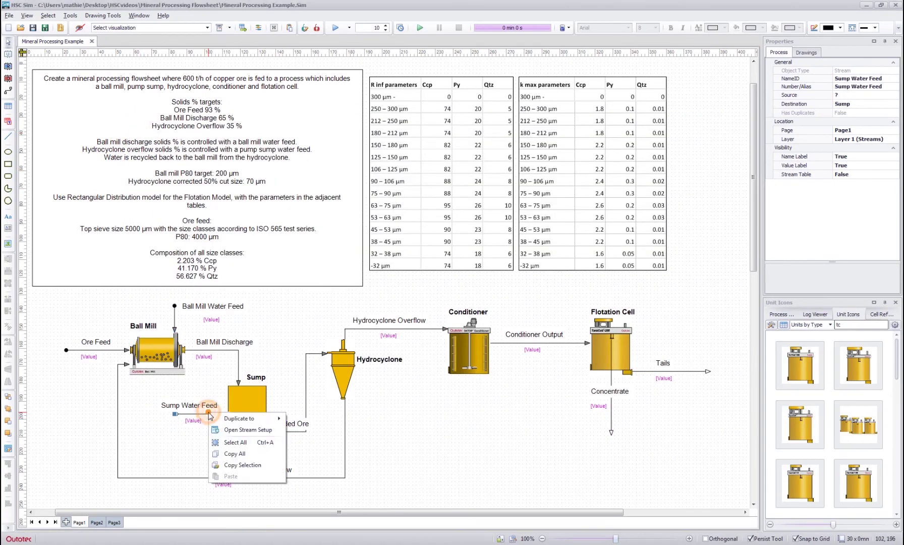
left_click(239, 430)
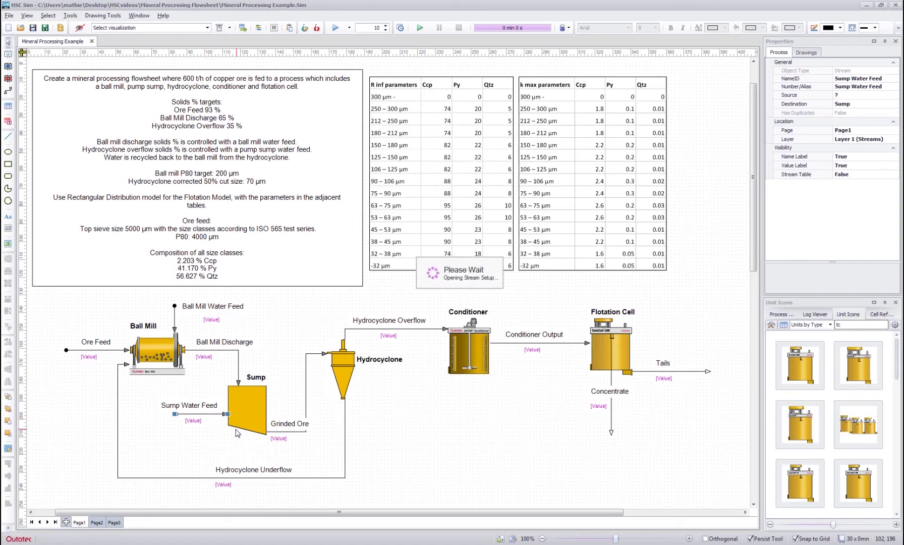
left_click(413, 188)
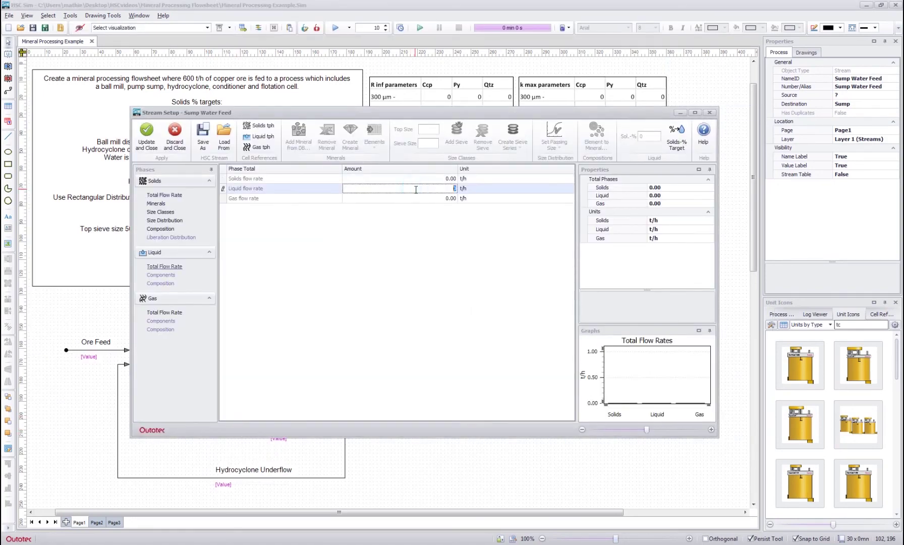
left_click(146, 135)
left_click(153, 317)
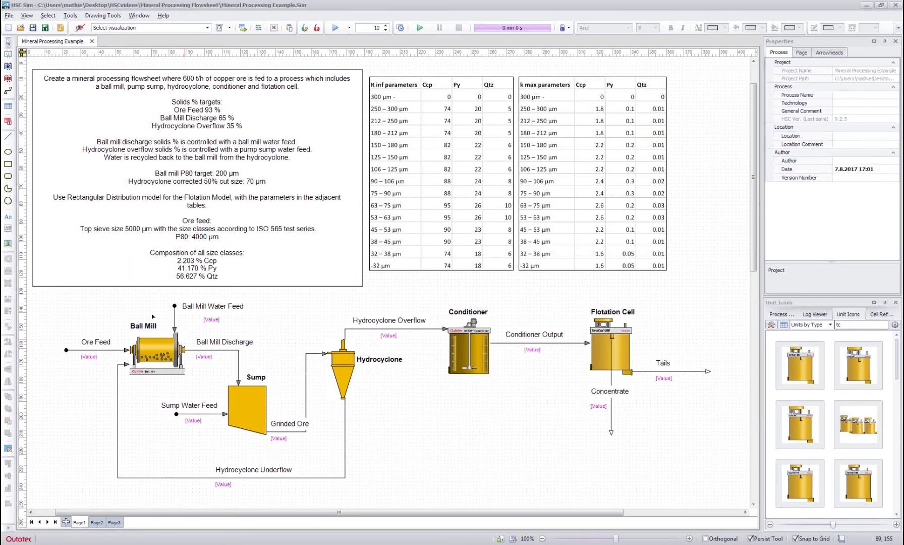
left_click(174, 319)
left_click(202, 393)
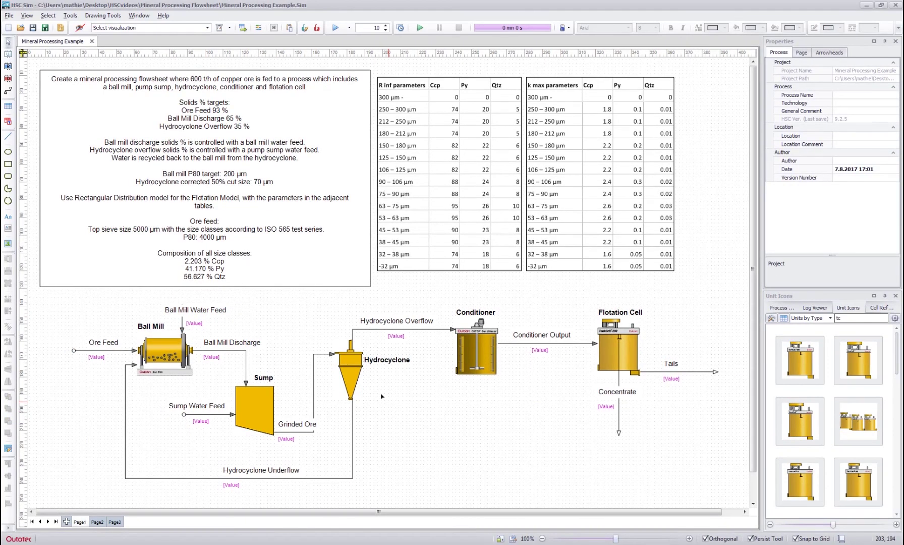